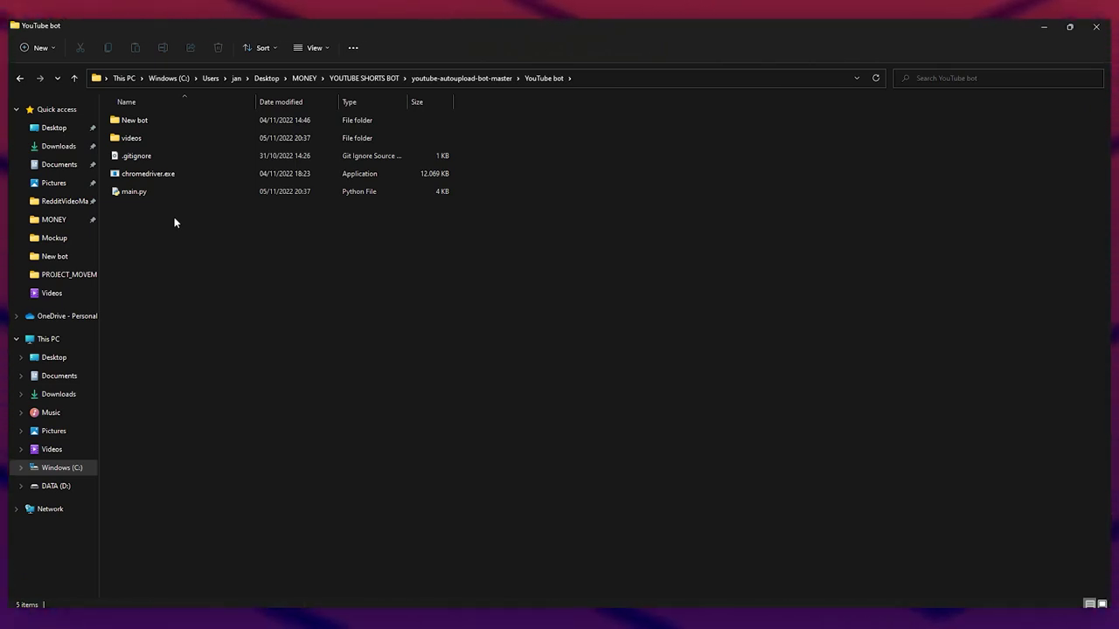
Open the New bot folder, select downloadTikTokVid.py and dismiss the background context menu
double_click(153, 125)
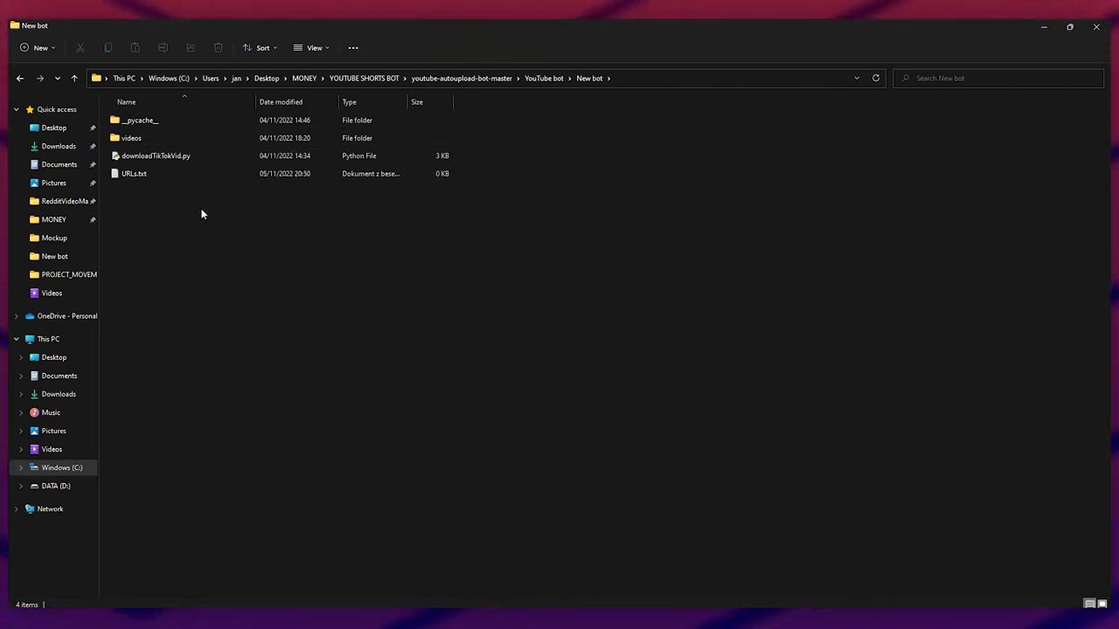
click(166, 159)
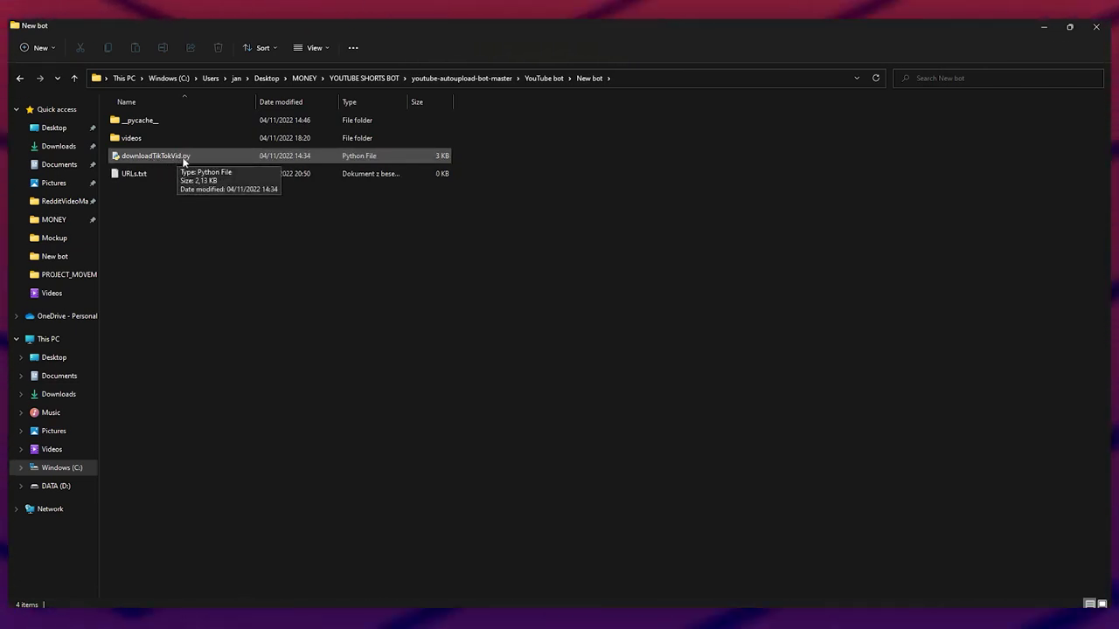
right_click(175, 211)
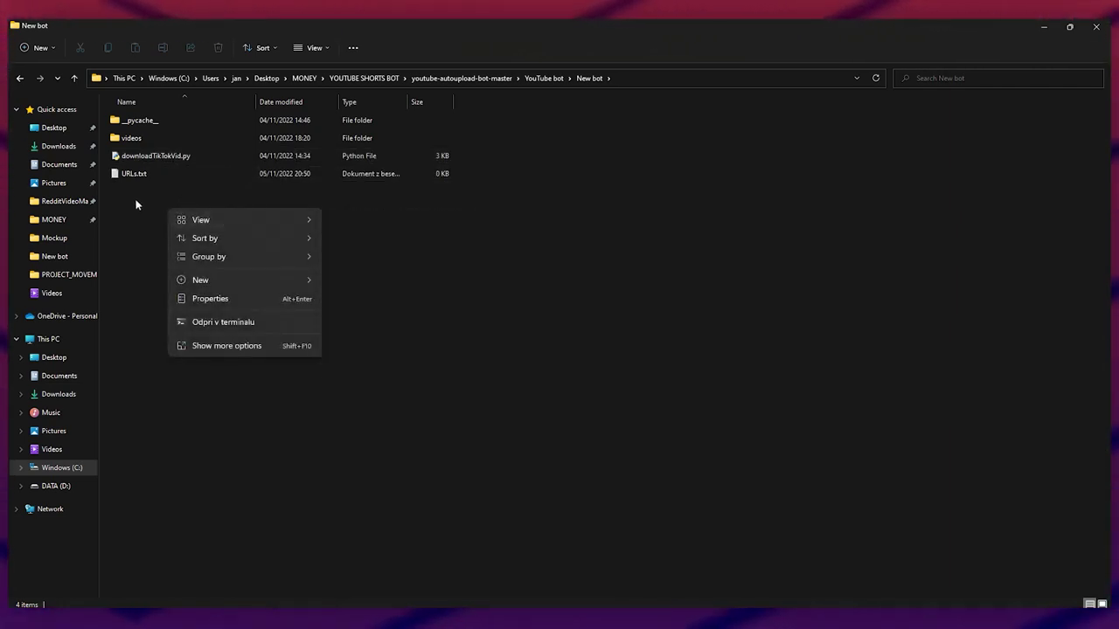
mouse_move(288, 281)
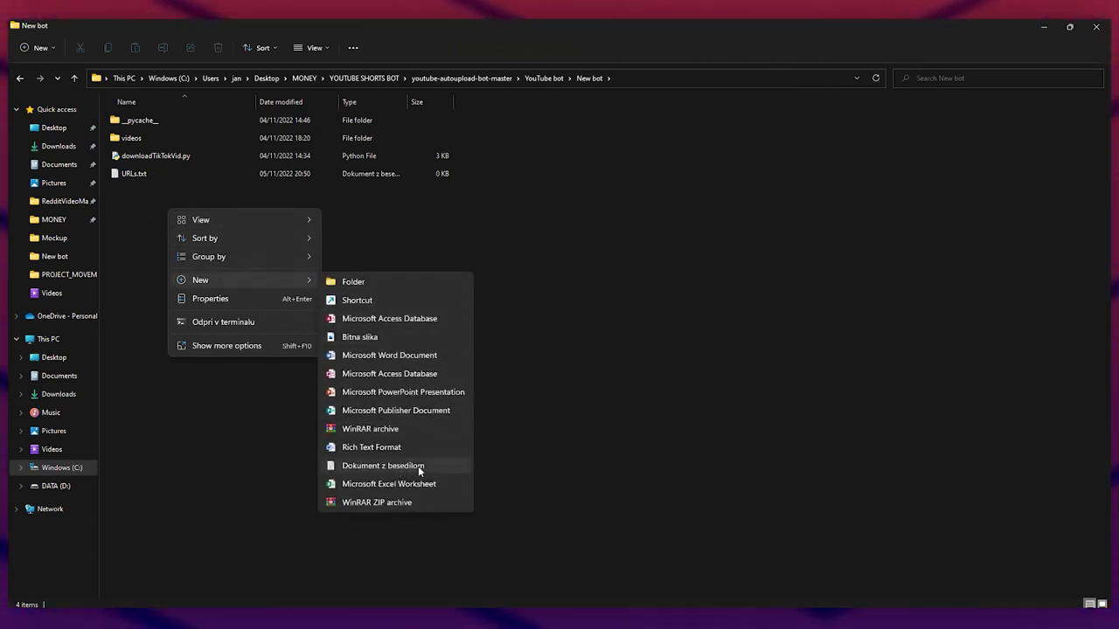
click(483, 461)
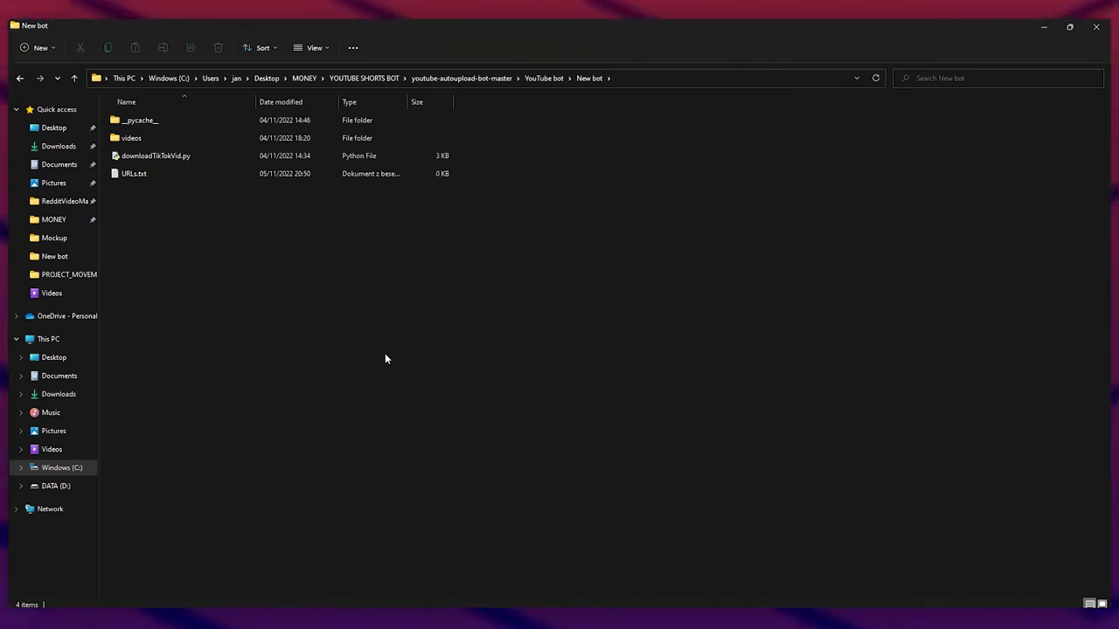
Check that URLs.txt and the videos folder are empty, then return to New bot
double_click(131, 175)
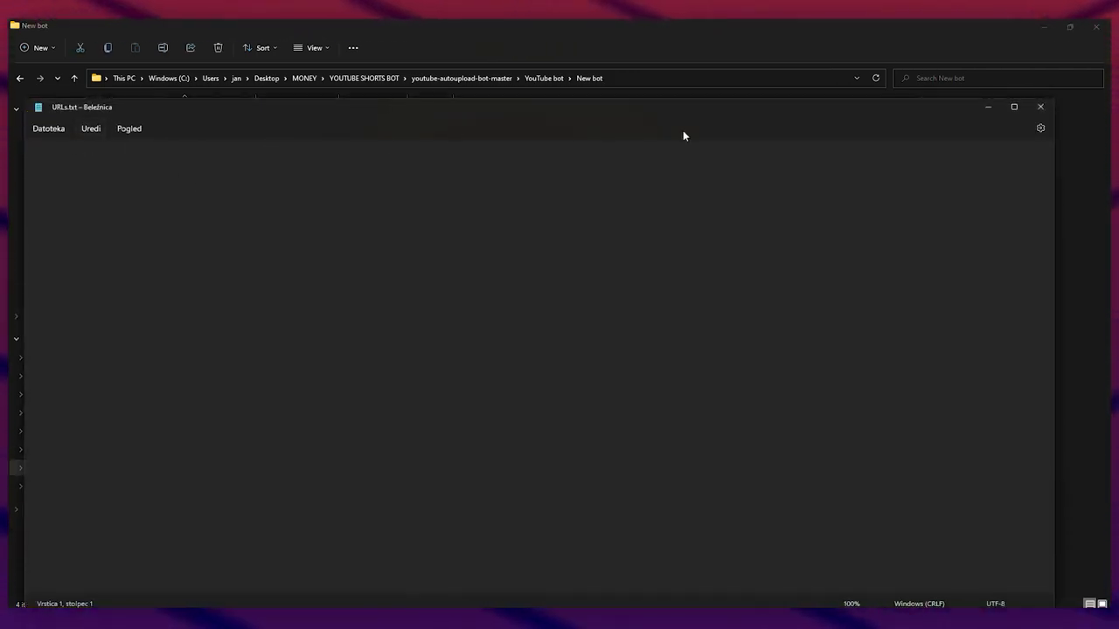
click(1040, 107)
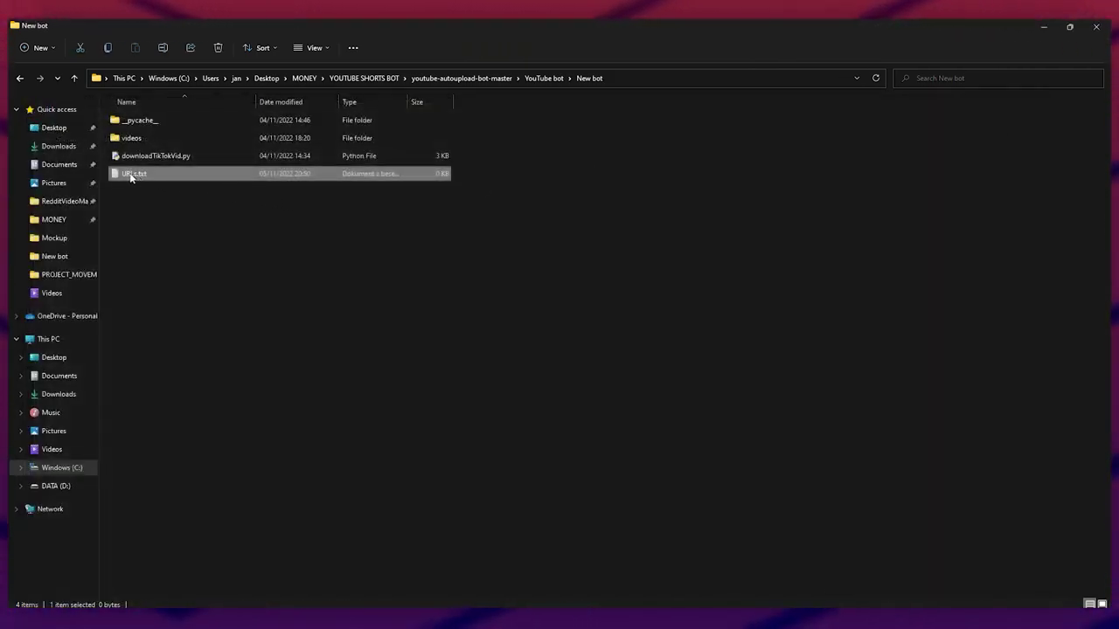
click(162, 48)
click(148, 216)
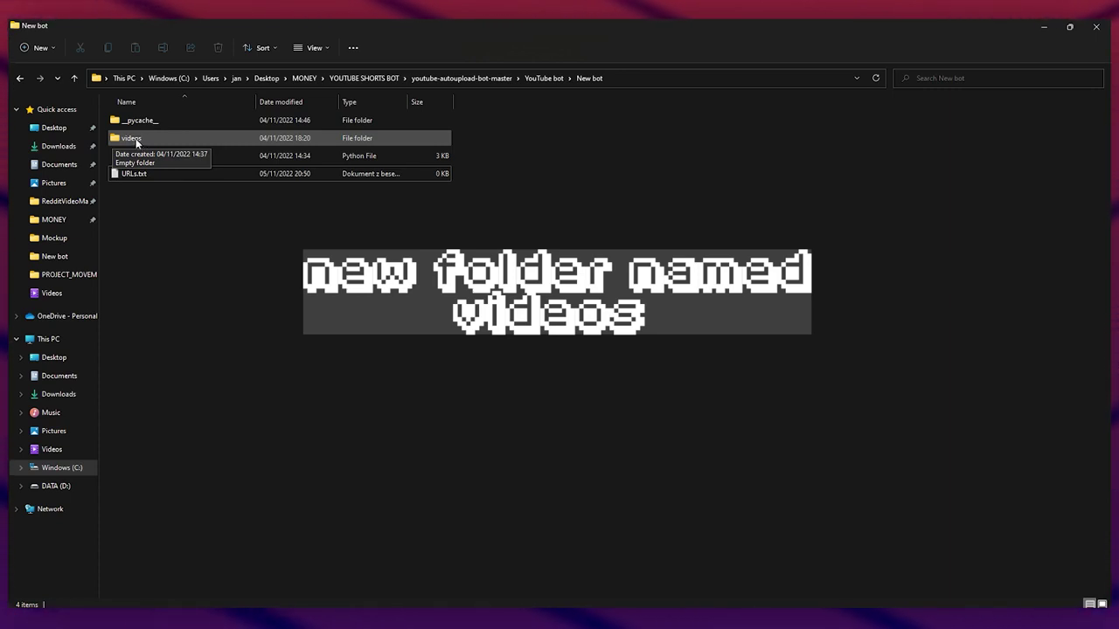
double_click(135, 138)
click(19, 77)
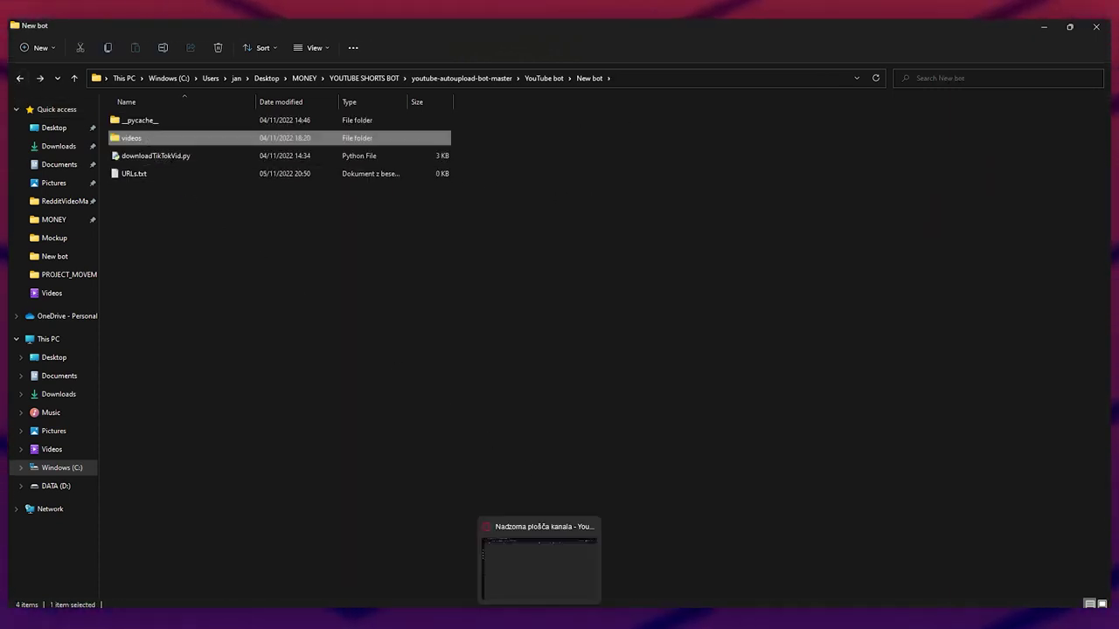
Load tiktok.com in a new Opera GX tab beside the YouTube Studio dashboard
click(539, 603)
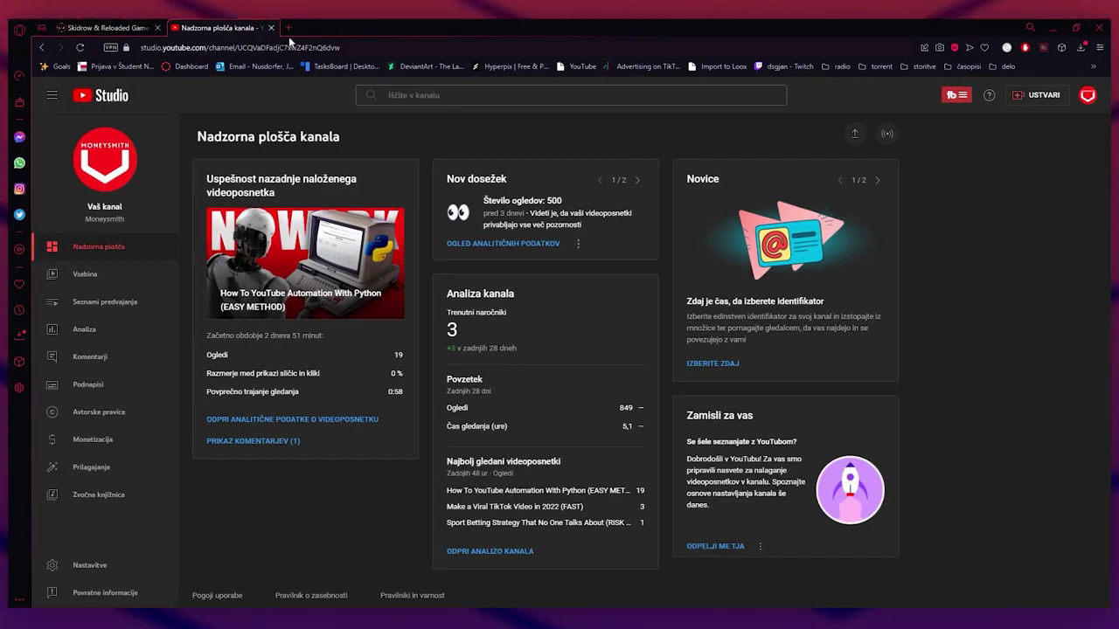
click(288, 27)
text(tiktok)
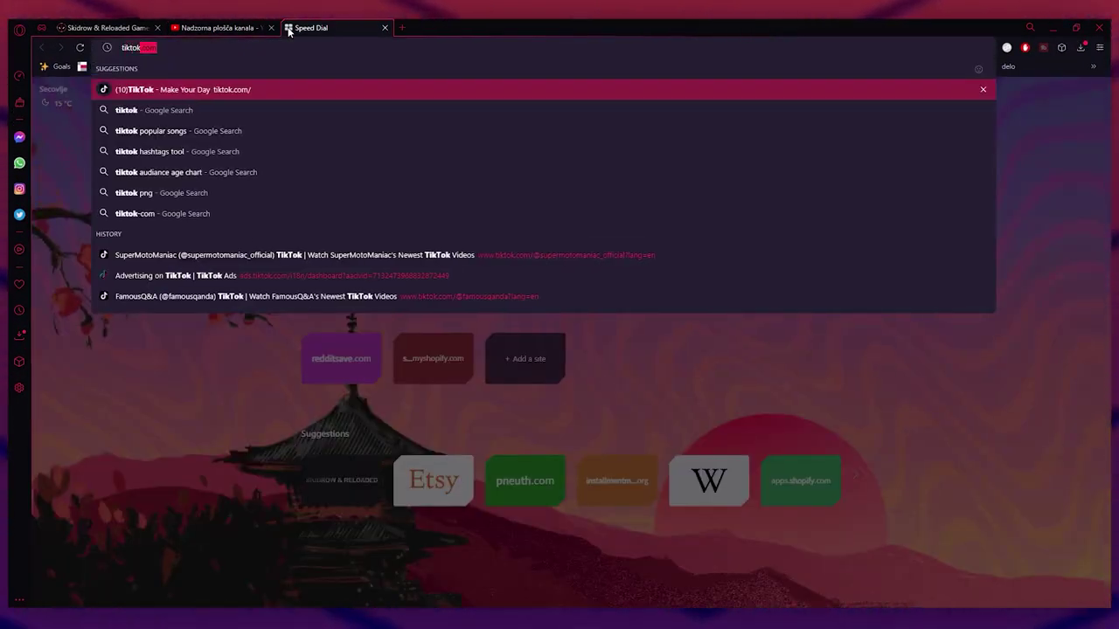
key(Return)
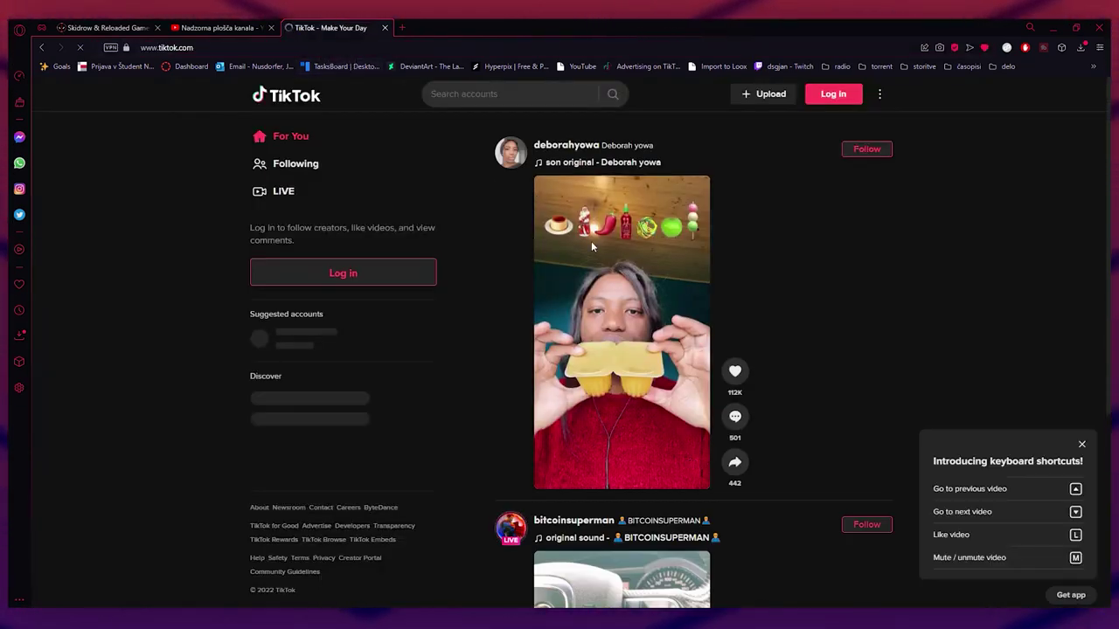
mouse_move(544, 445)
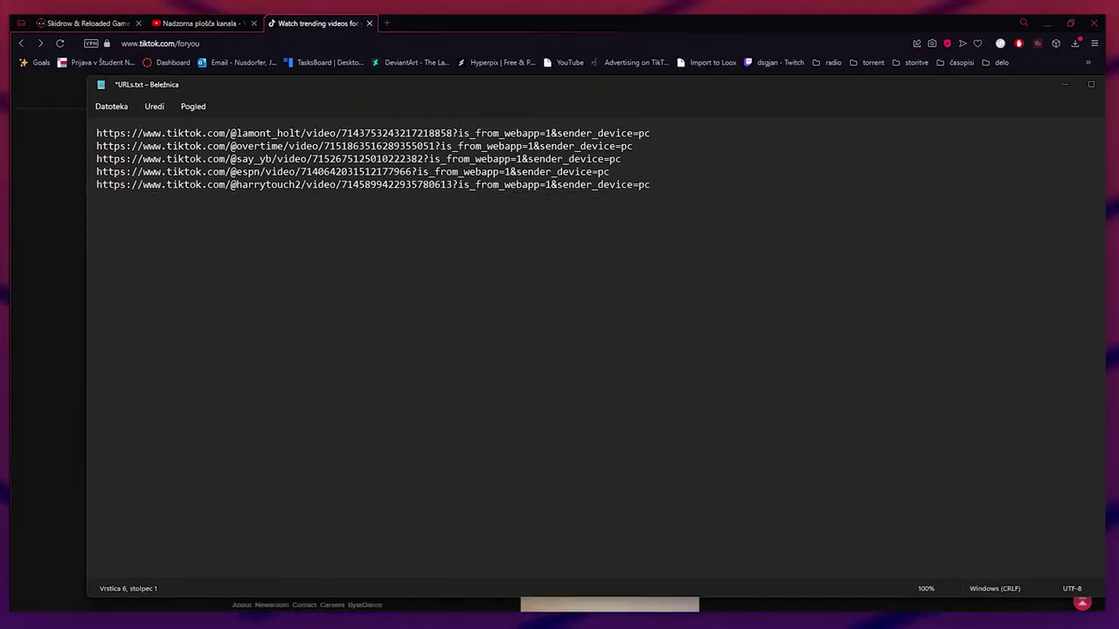
Save the five TikTok links in URLs.txt via Datoteka > Shrani and close Notepad
key(alt+Tab)
double_click(507, 58)
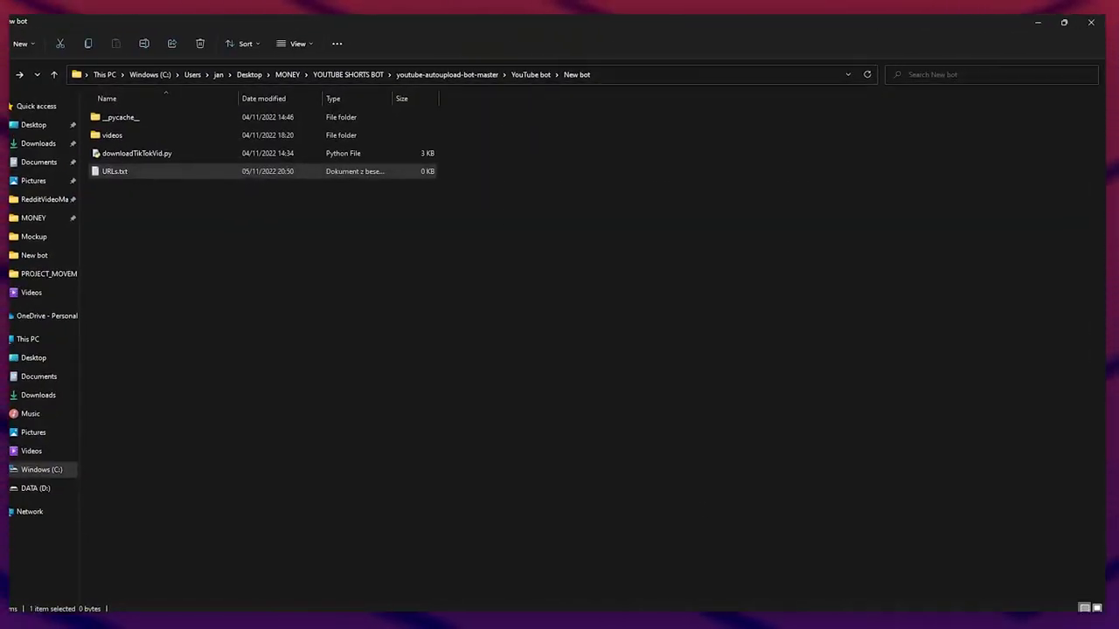
key(alt+Tab)
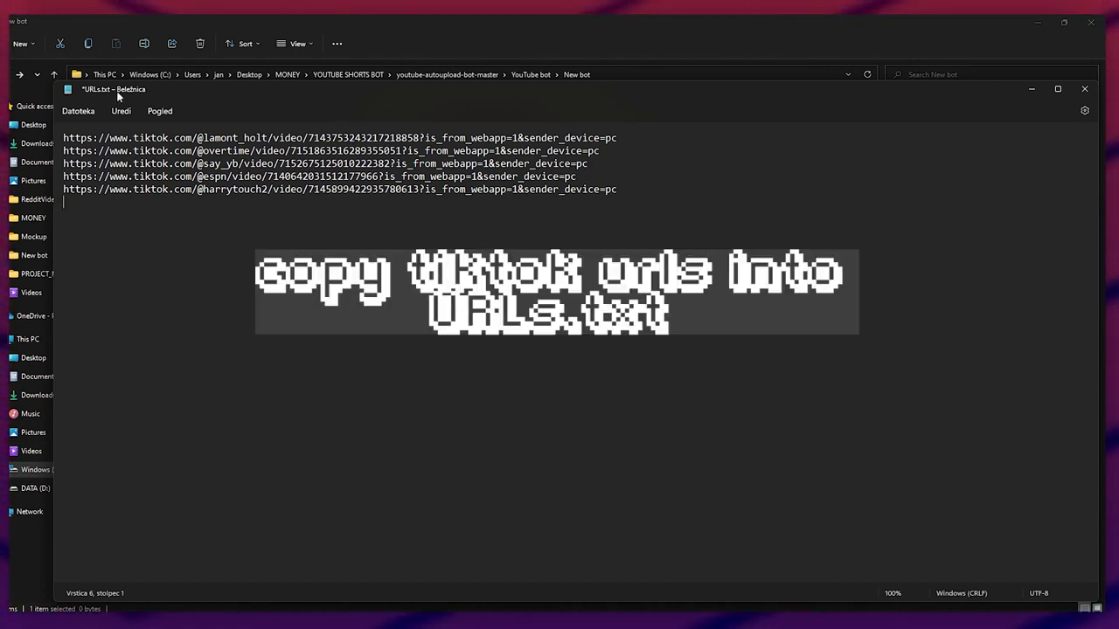
drag(698, 90, 644, 75)
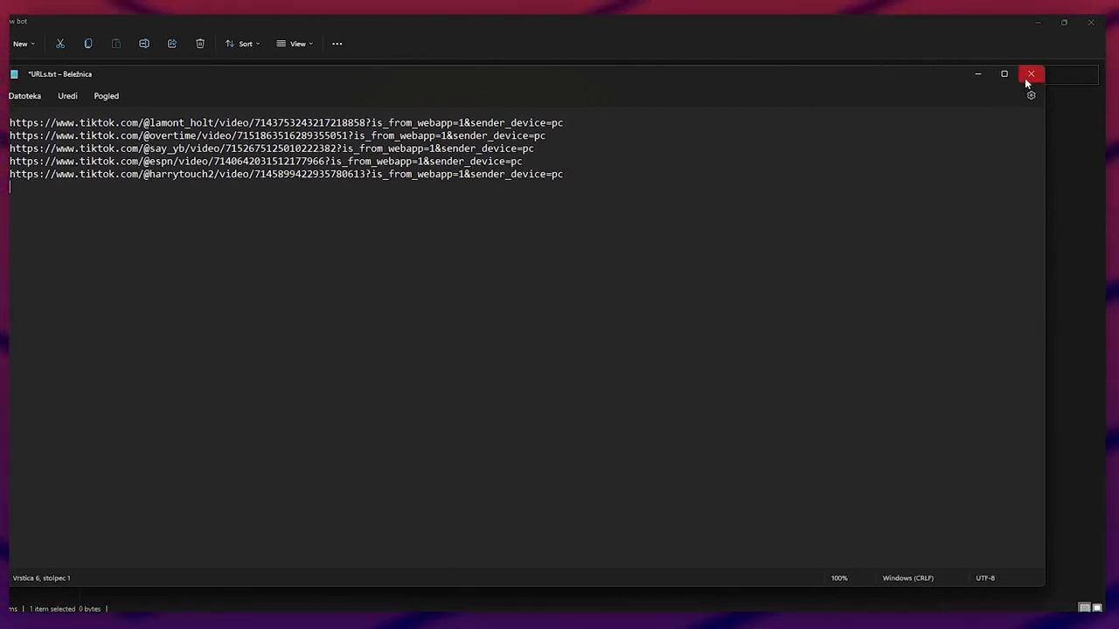
click(25, 95)
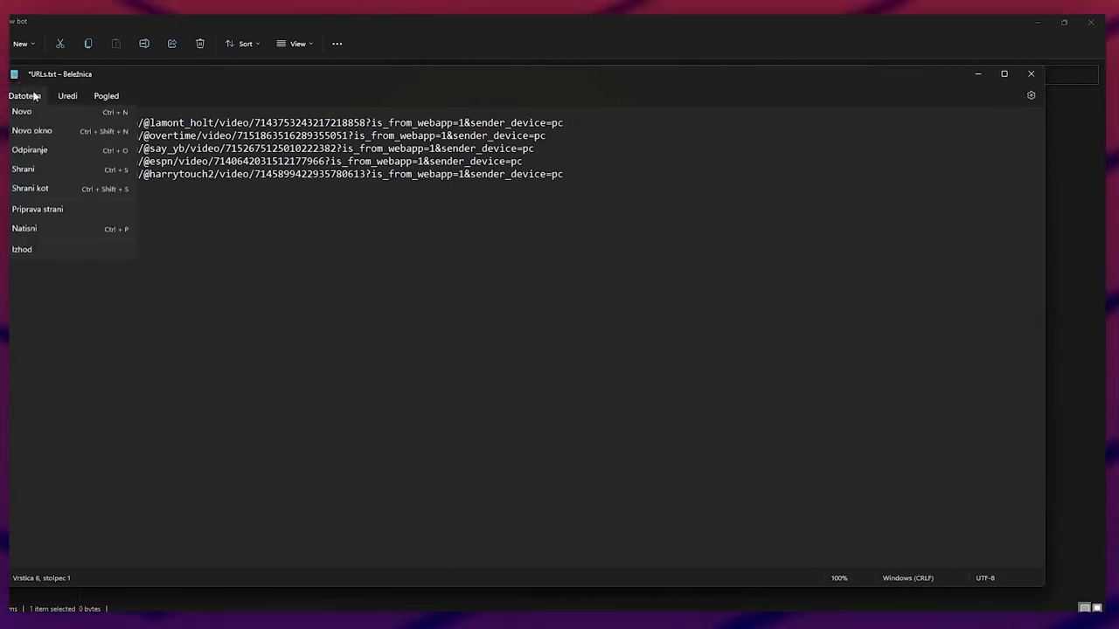
click(48, 165)
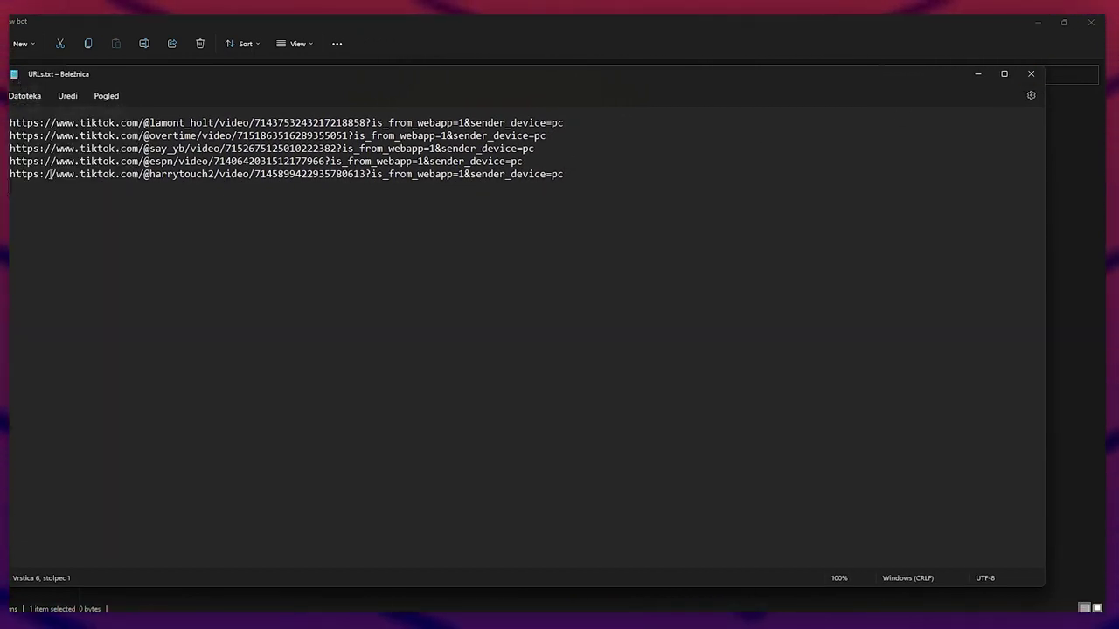
click(1031, 73)
click(754, 218)
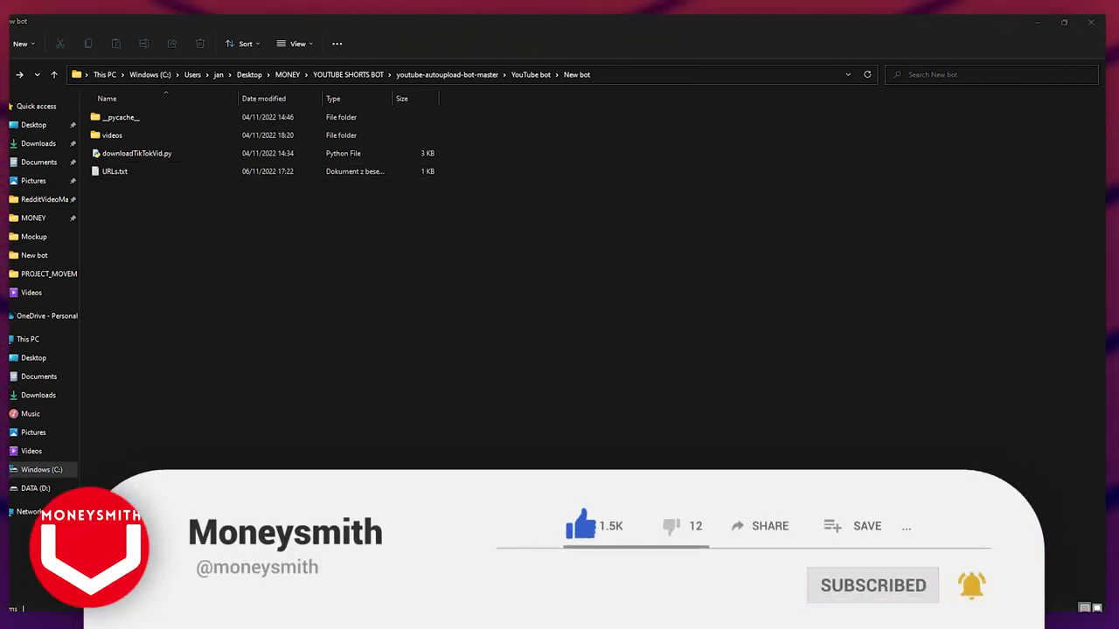
Search Google for 'python download' in a new Opera GX window, then return to File Explorer
right_click(513, 619)
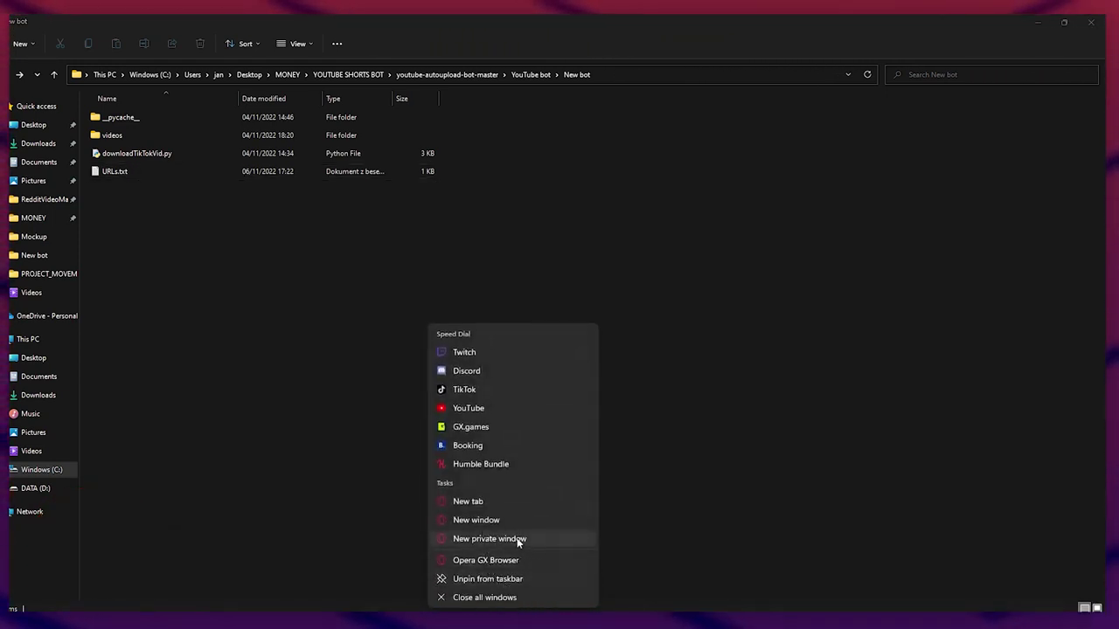
click(501, 520)
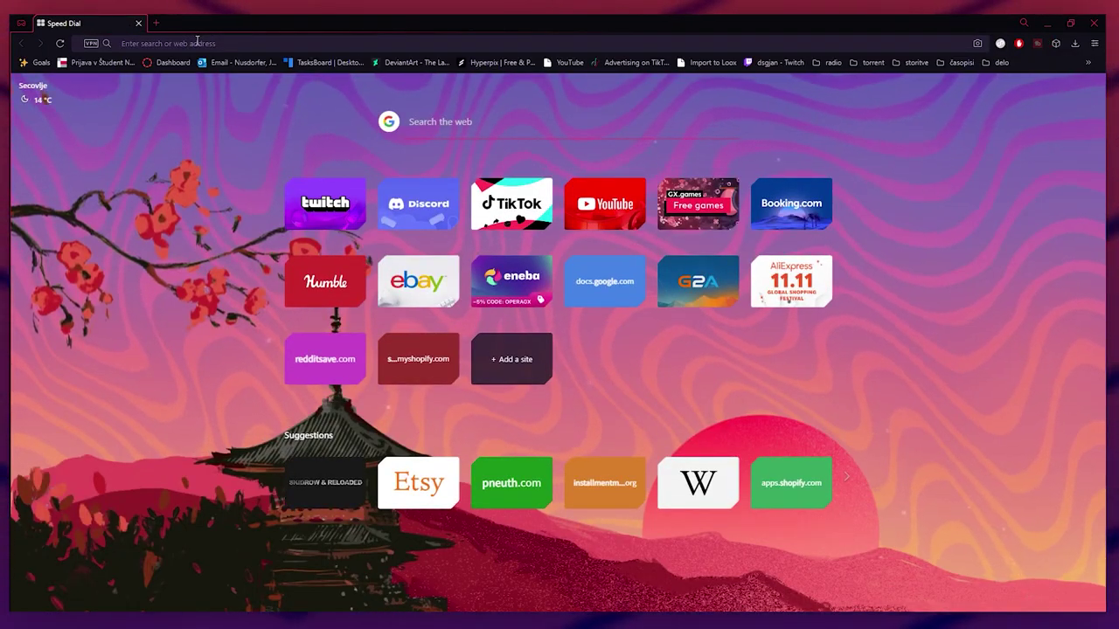
click(197, 42)
text(pyto)
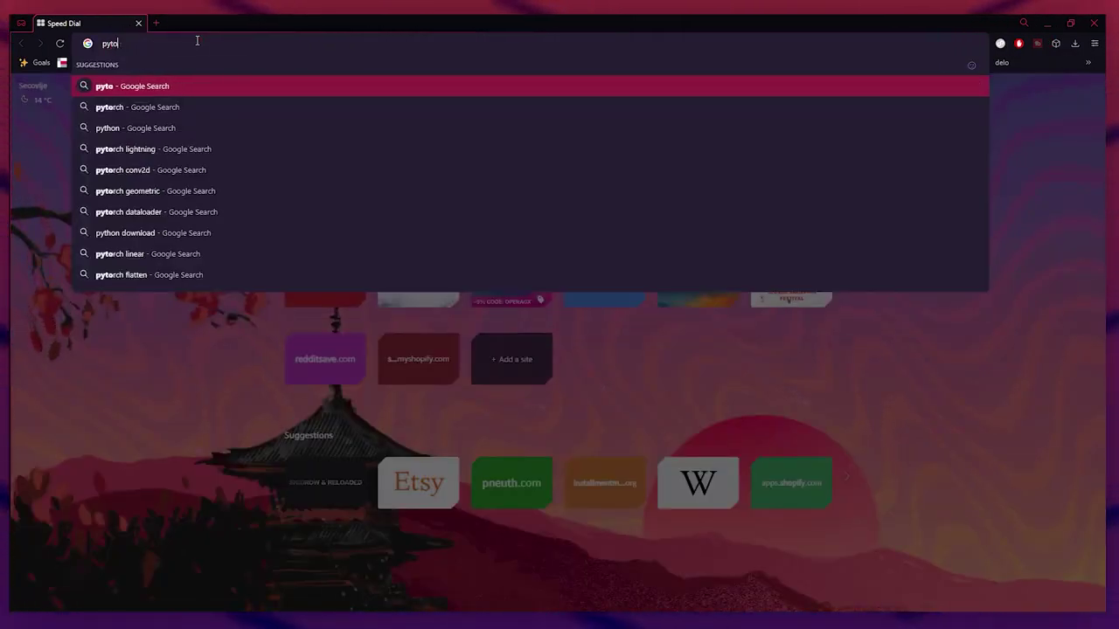
key(BackSpace)
text(hon.)
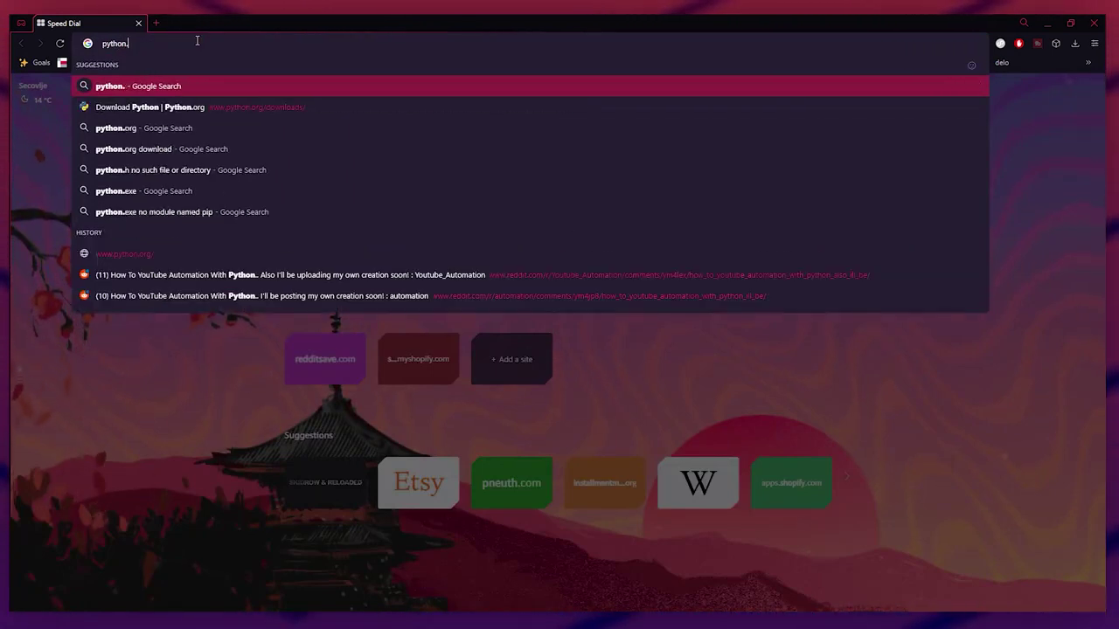
key(BackSpace)
text(downloa)
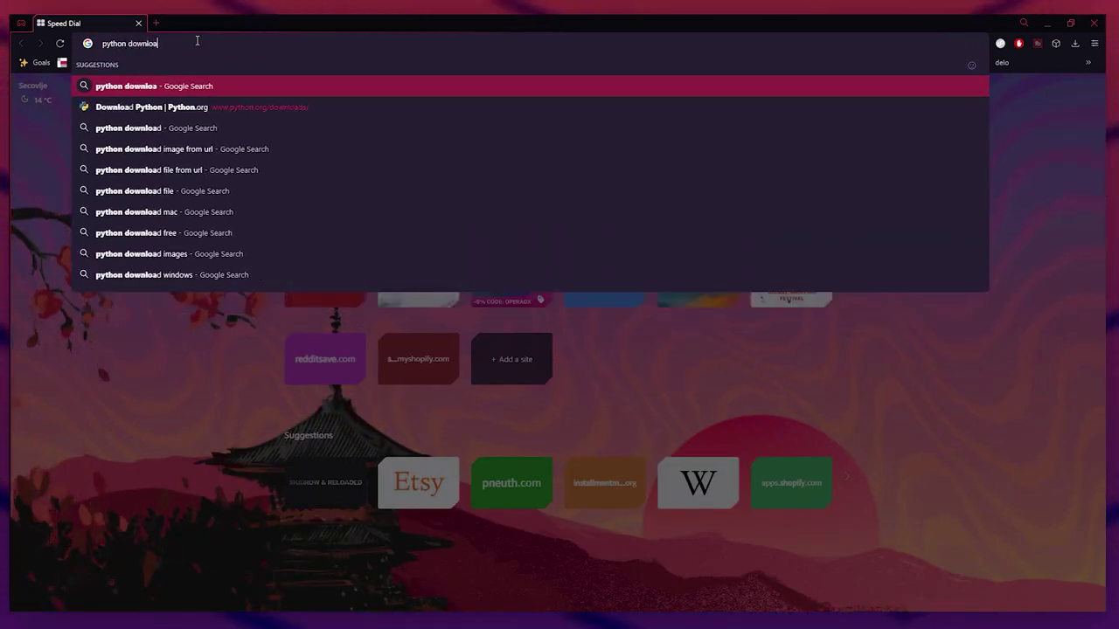
text(d)
key(Return)
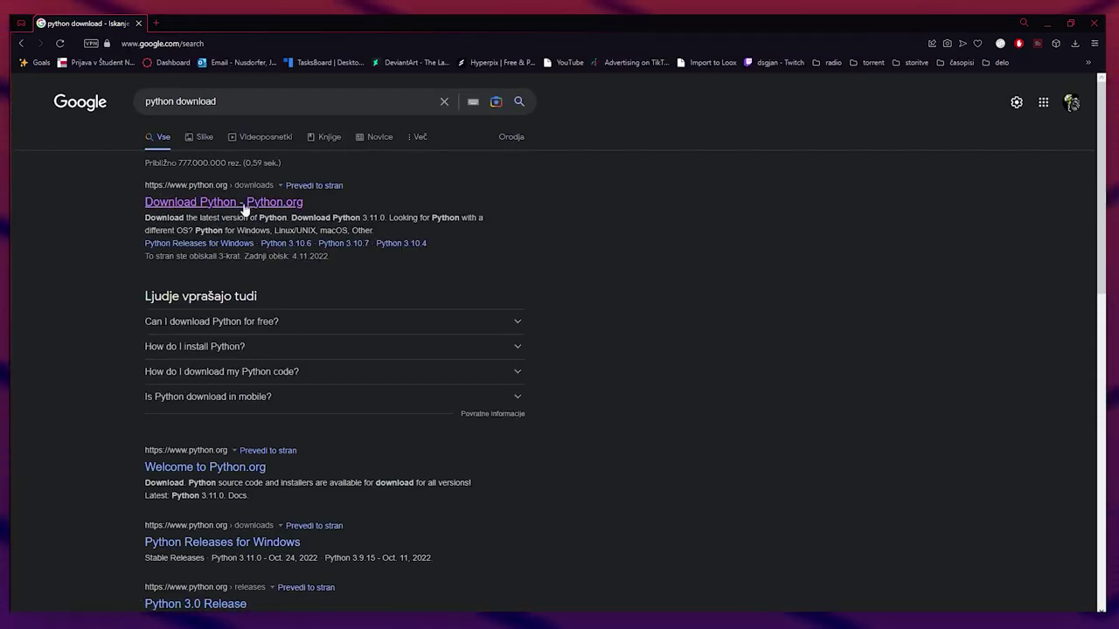
key(ctrl+t)
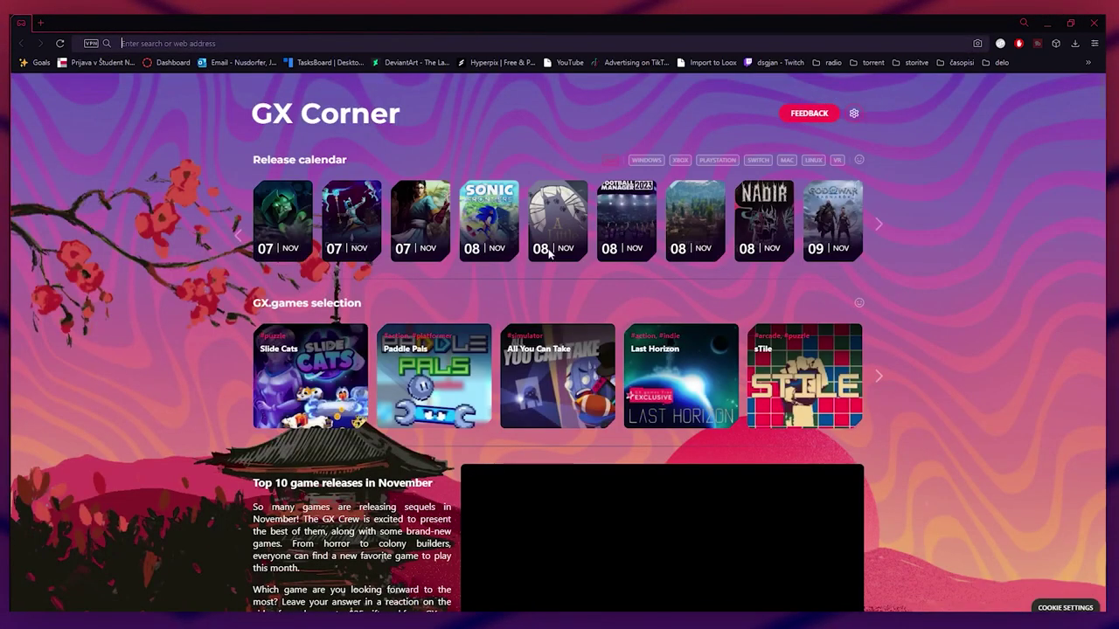
key(alt+Tab)
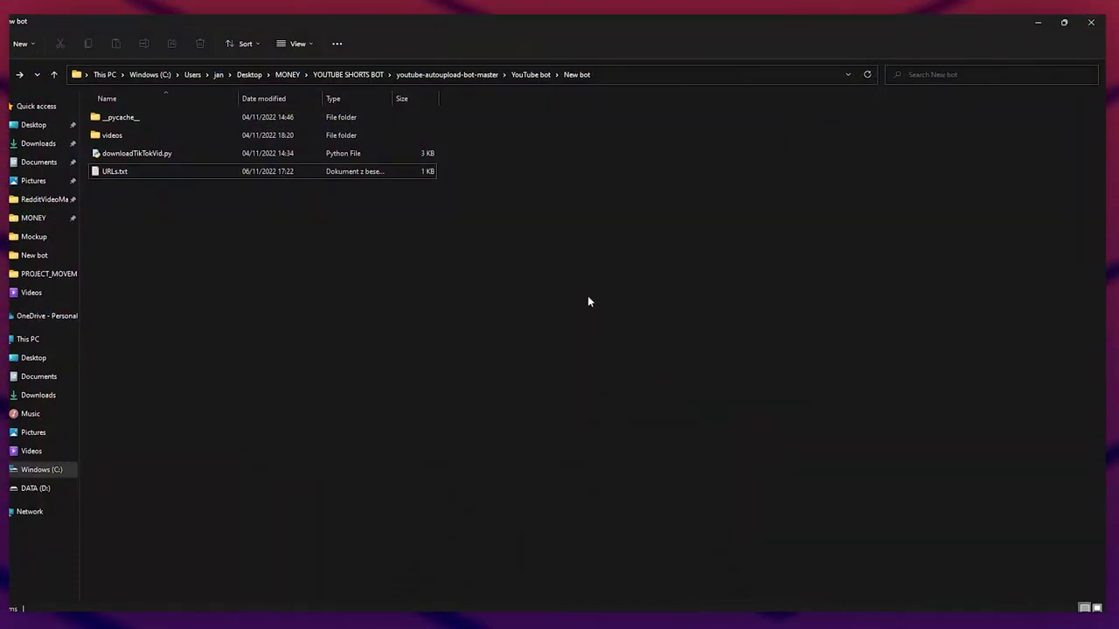
Run downloadTikTokVid.py to download vid1–vid5.mp4, answering 'n' to keep URLs.txt
double_click(158, 154)
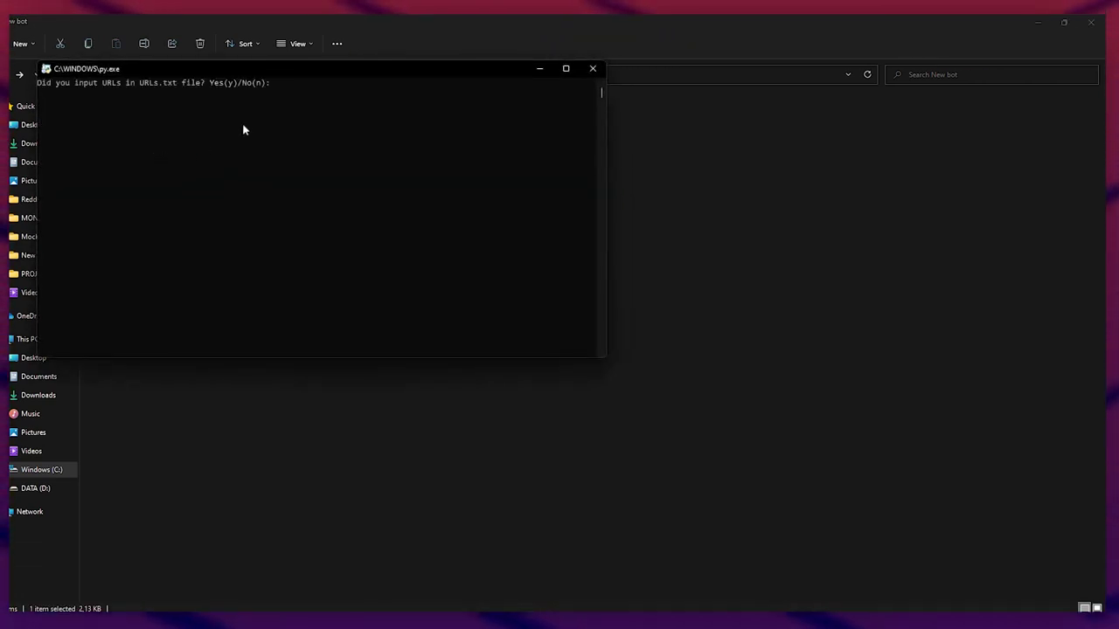
drag(345, 72, 458, 9)
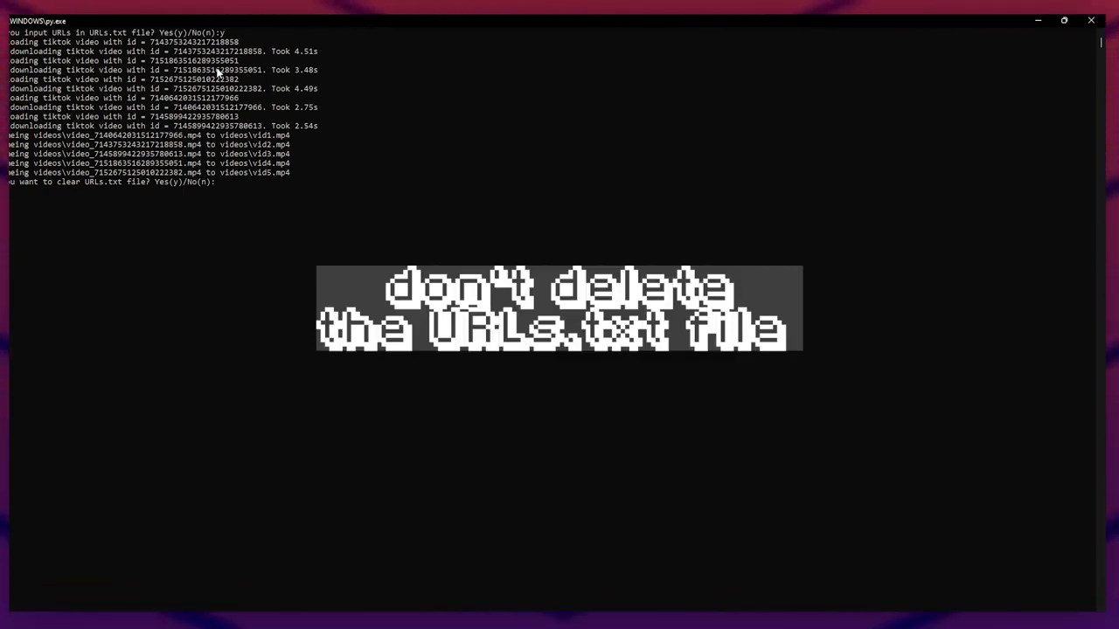
key(Return)
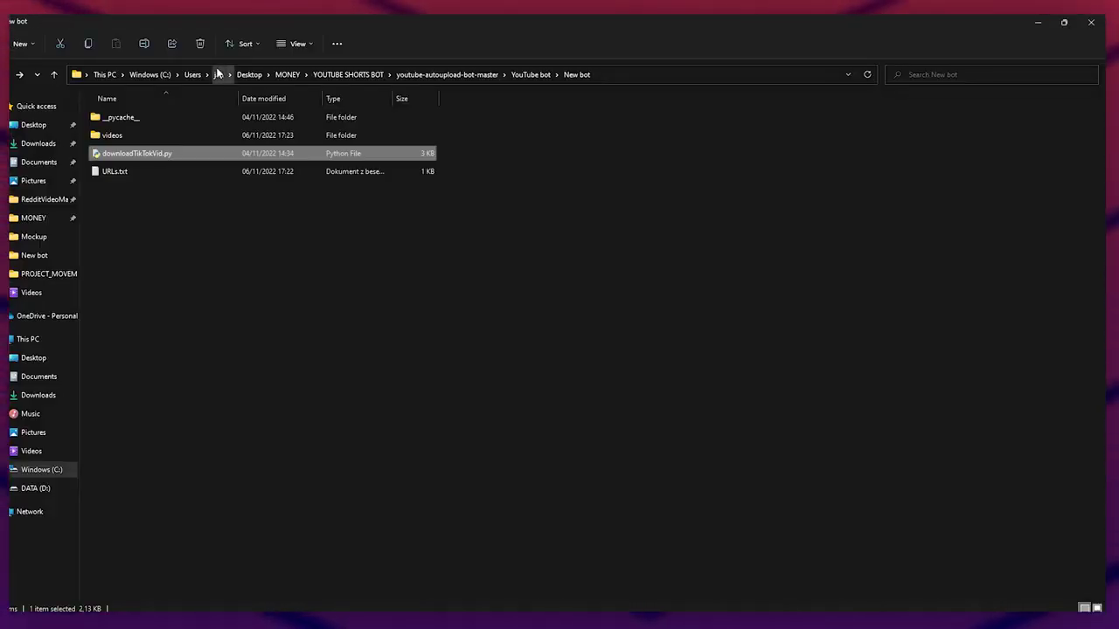
View the TikTok links in URLs.txt, then close Notepad
double_click(140, 173)
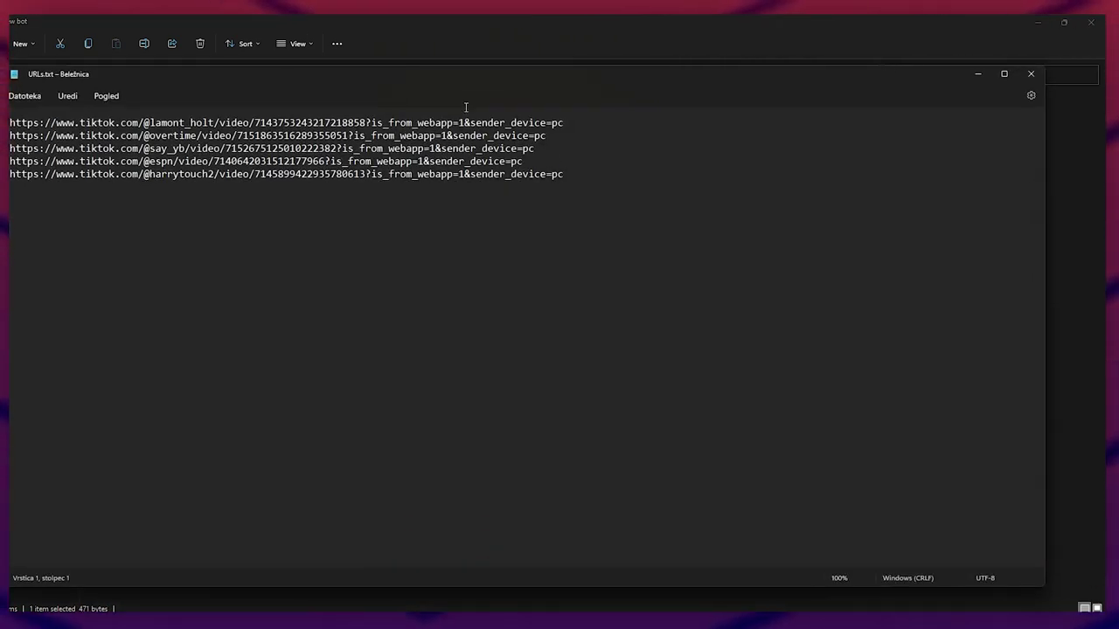
drag(202, 77, 281, 68)
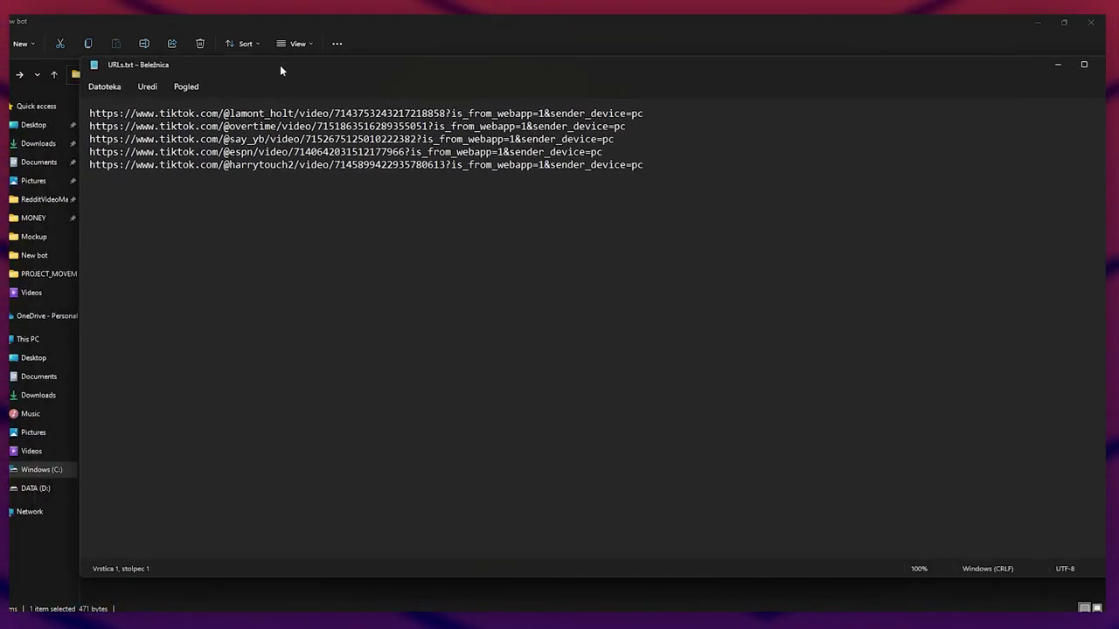
drag(1054, 71, 998, 69)
click(1023, 63)
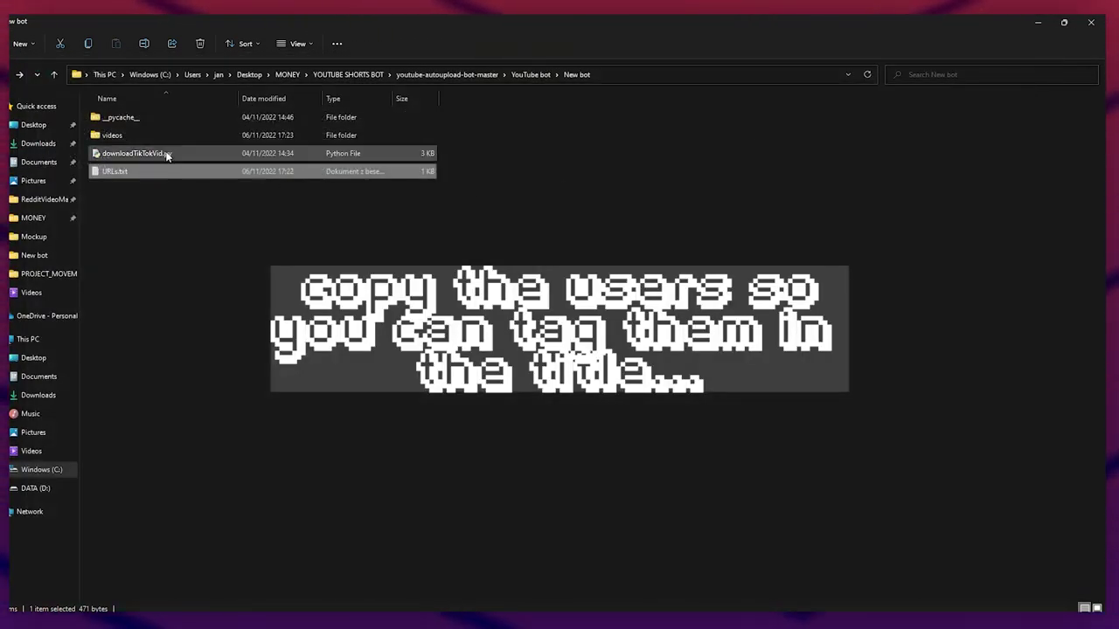
Open New bot's videos folder and select the clips vid1.mp4–vid5.mp4
click(103, 133)
click(104, 134)
double_click(176, 135)
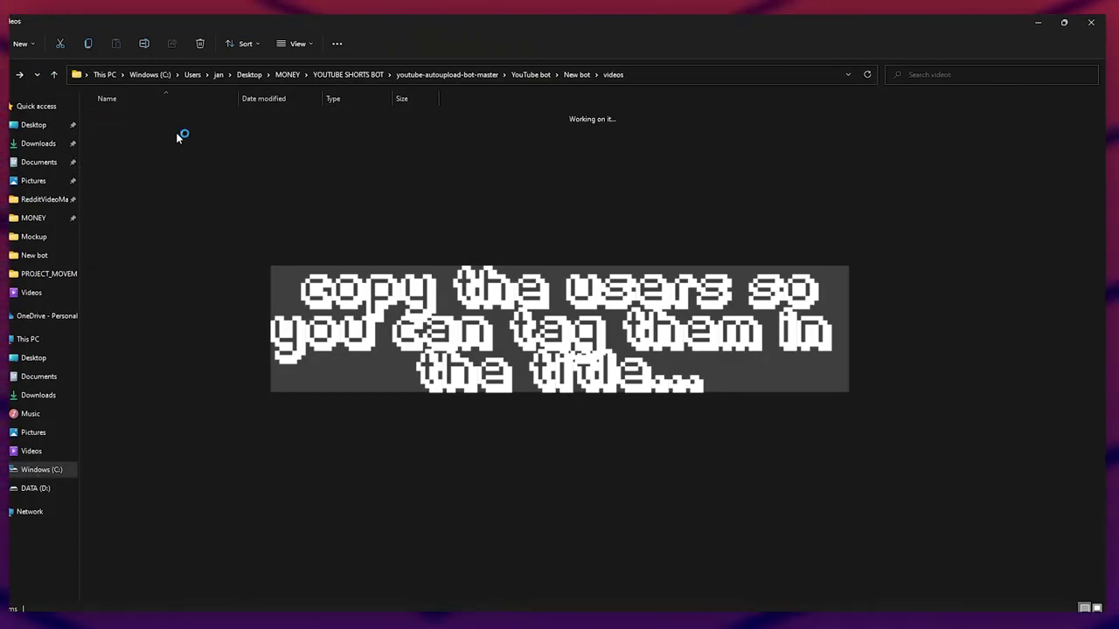
drag(462, 160, 170, 201)
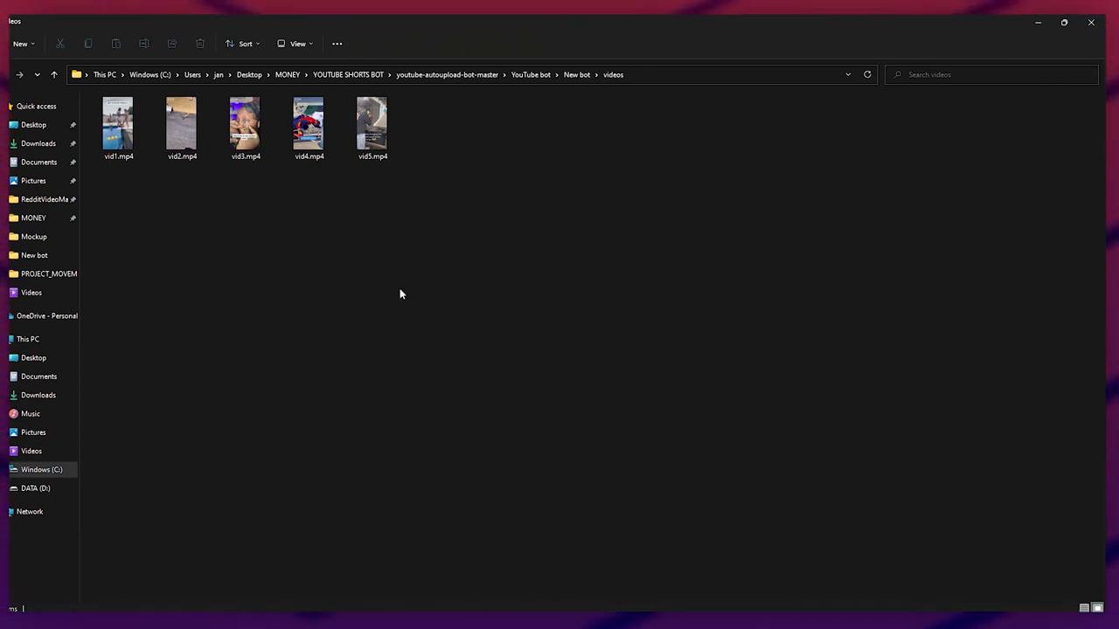
mouse_move(244, 127)
mouse_down()
mouse_move(443, 134)
mouse_move(246, 144)
mouse_up()
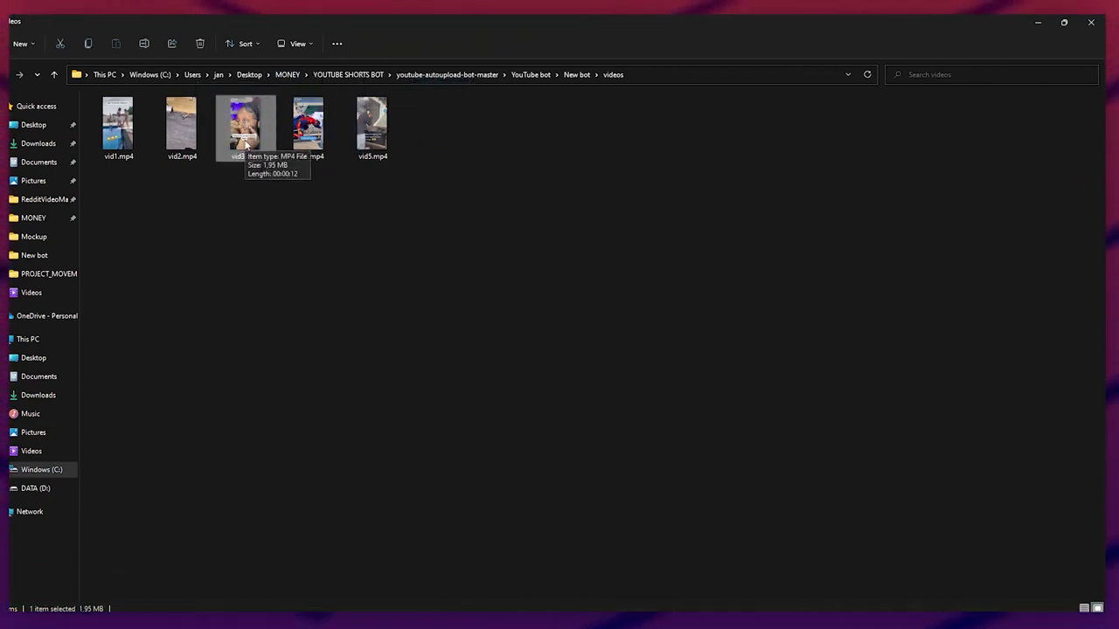
double_click(181, 126)
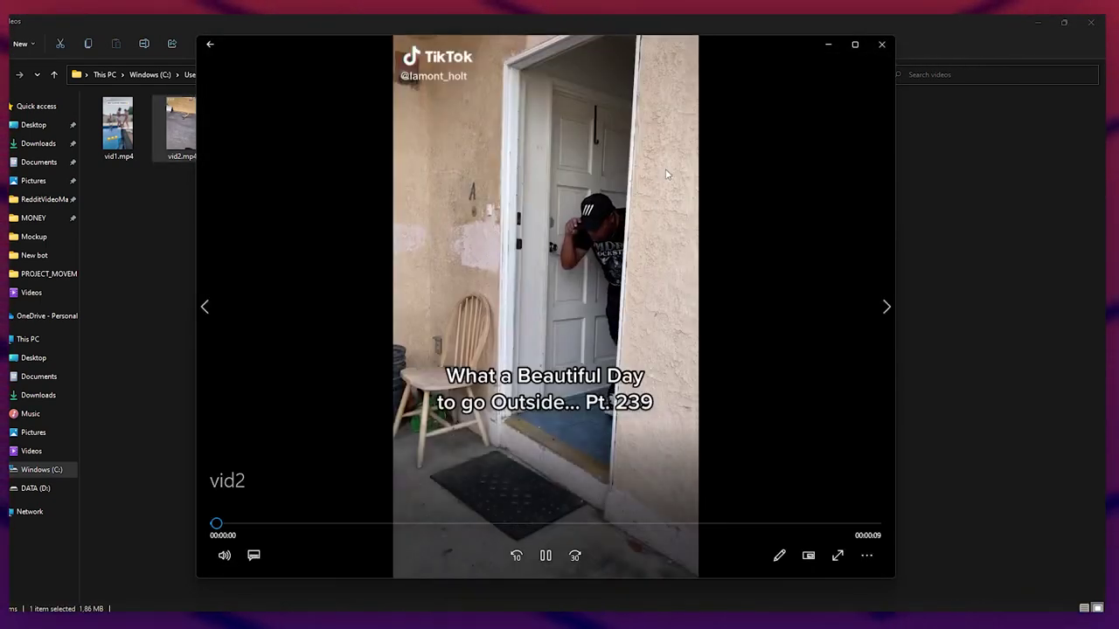
click(883, 44)
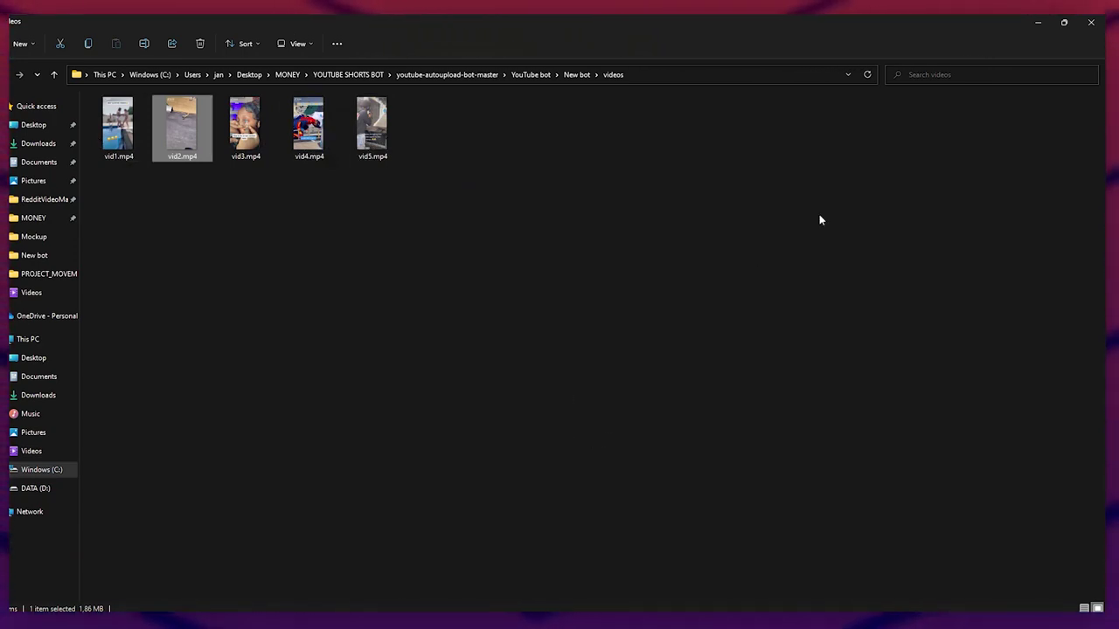
drag(601, 150, 129, 109)
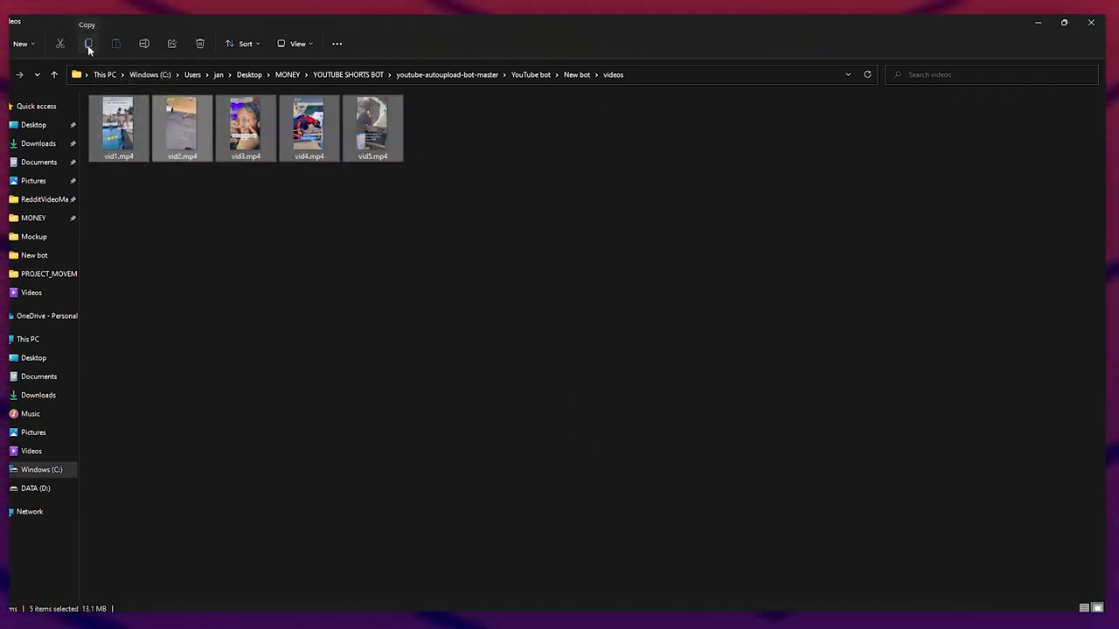
Delete the four old mp4 files from the YouTube bot videos folder
click(88, 45)
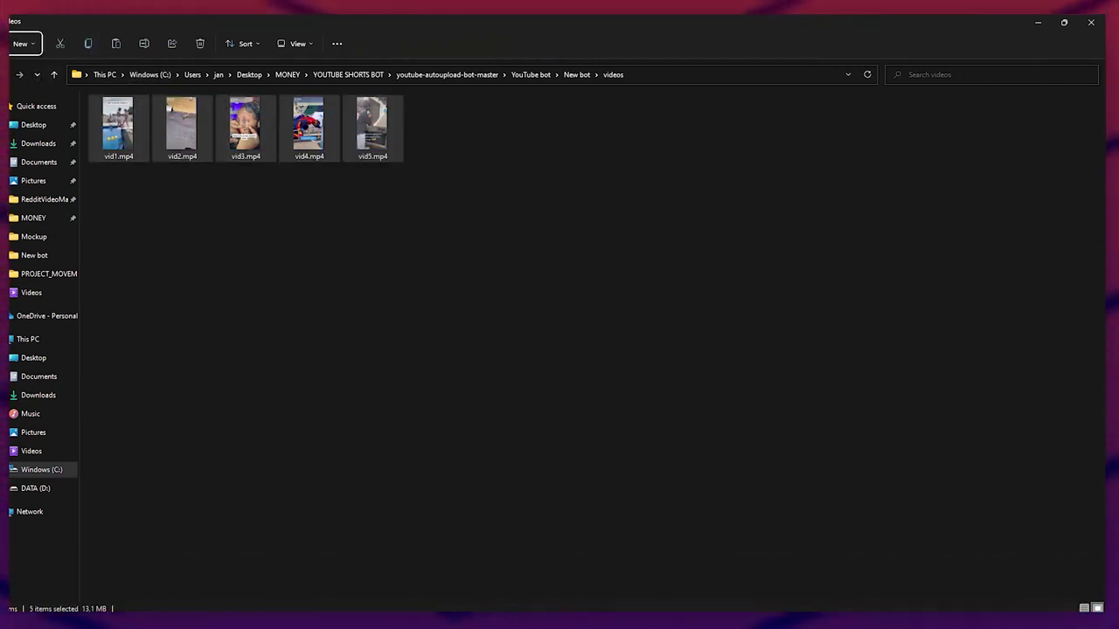
key(alt+Up)
key(alt+Up)
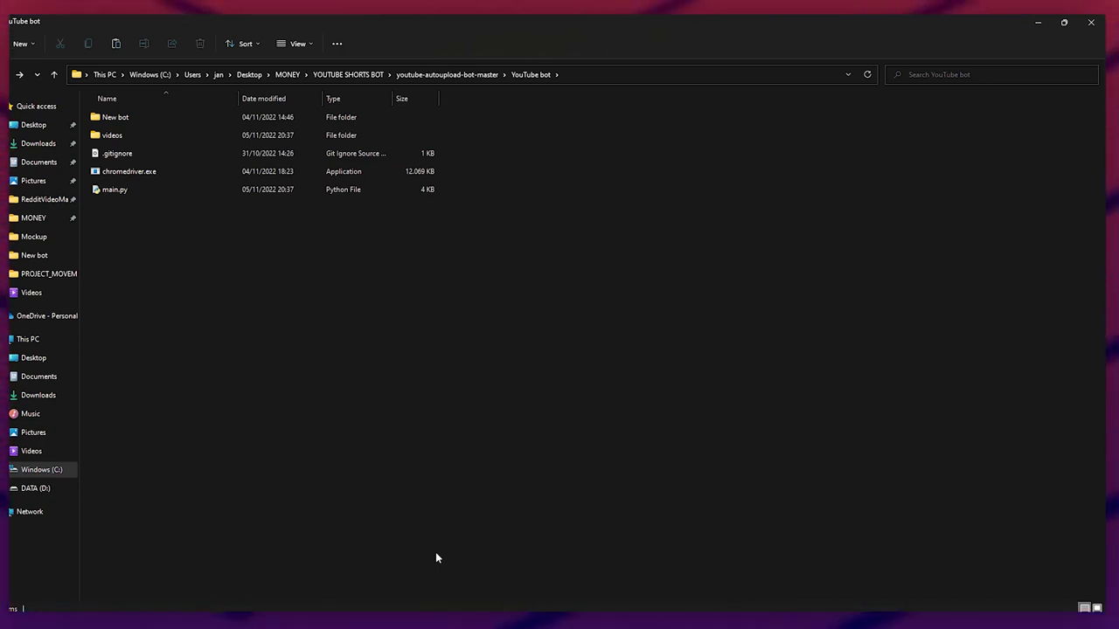
click(117, 140)
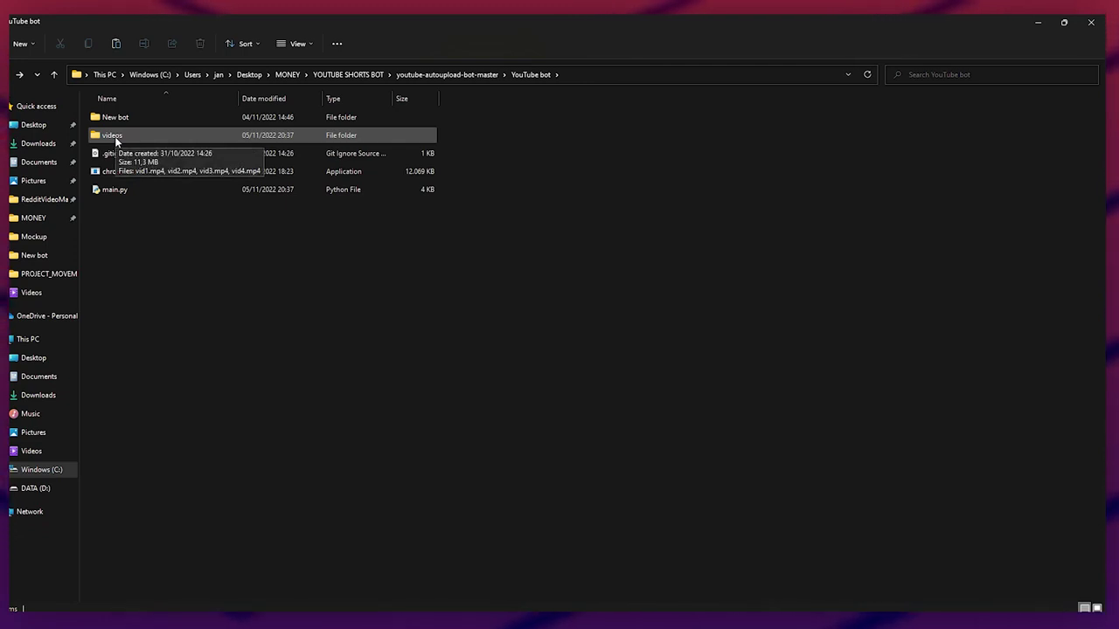
double_click(117, 138)
drag(461, 201, 121, 123)
click(199, 43)
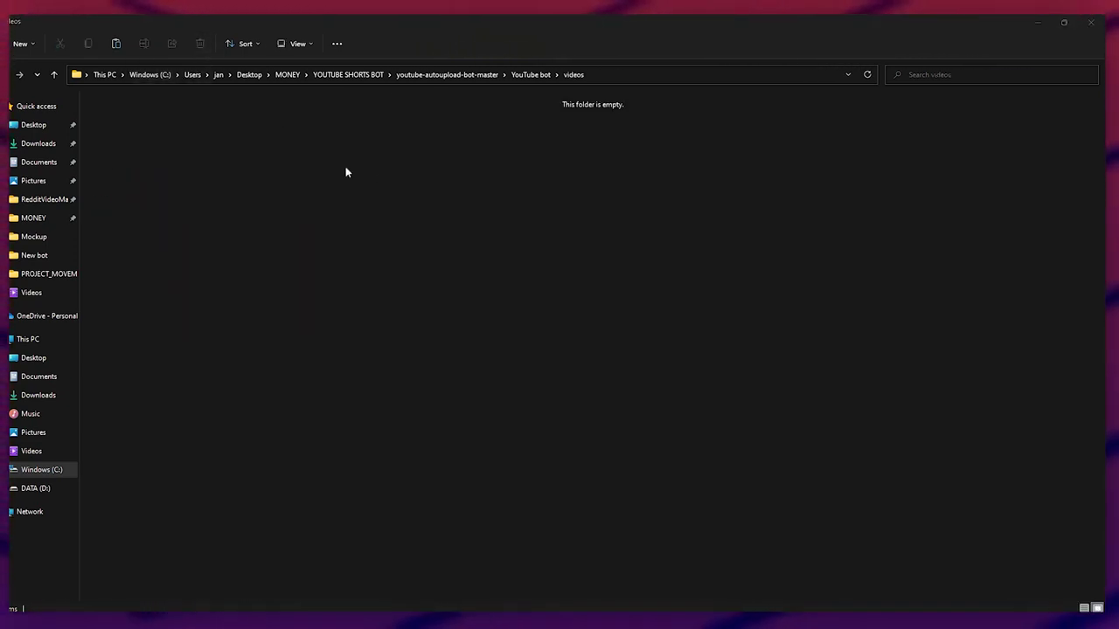
Cut vid1–vid5.mp4 from New bot's videos folder
right_click(242, 143)
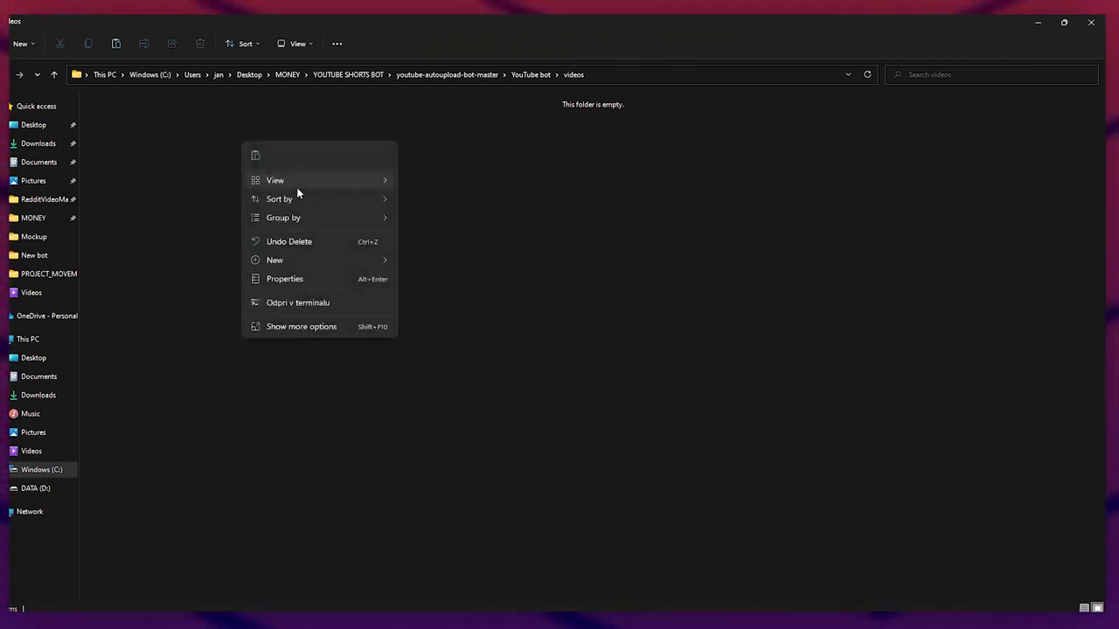
click(61, 79)
click(53, 75)
double_click(118, 114)
double_click(131, 132)
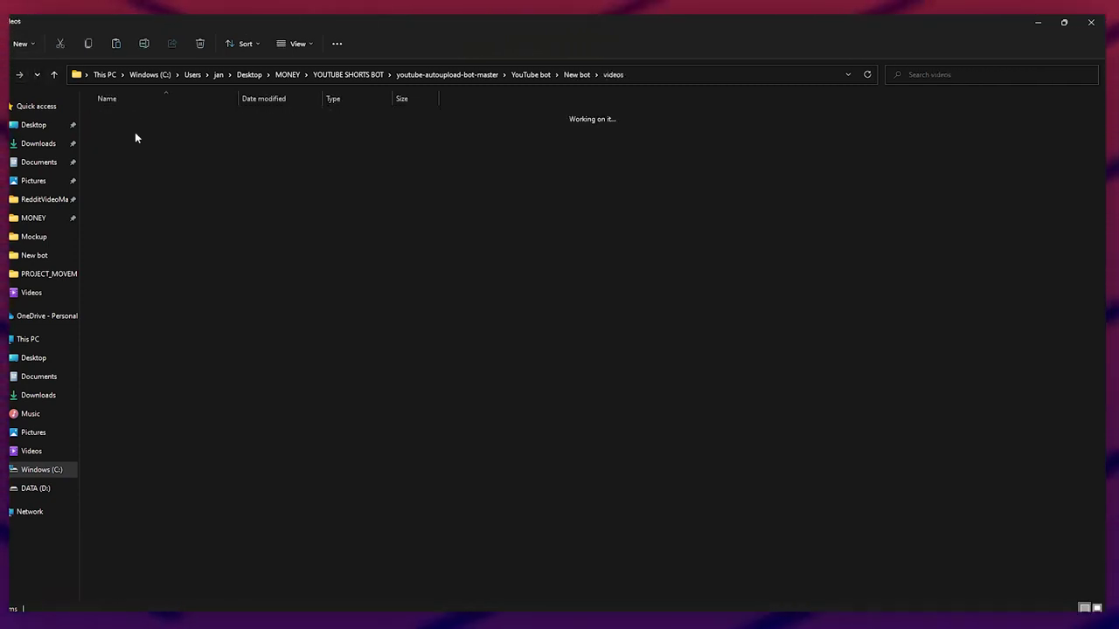
drag(508, 181, 131, 100)
click(60, 44)
Paste the five clips into YouTube bot's videos folder, shown as large thumbnails
click(54, 74)
click(53, 74)
double_click(155, 131)
key(ctrl+v)
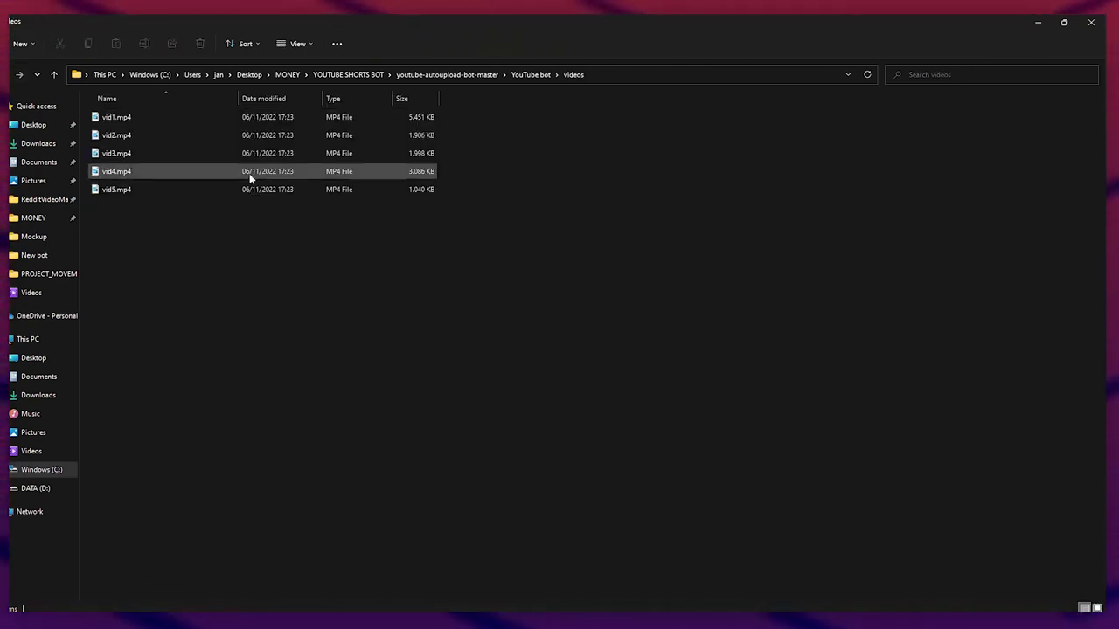
click(1098, 608)
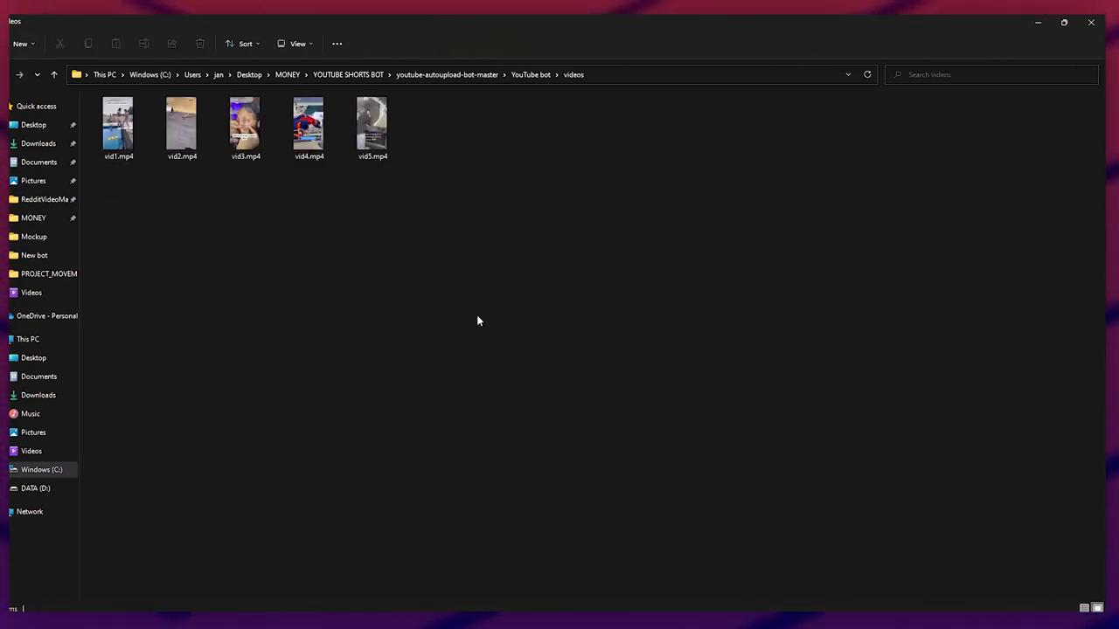
click(9, 75)
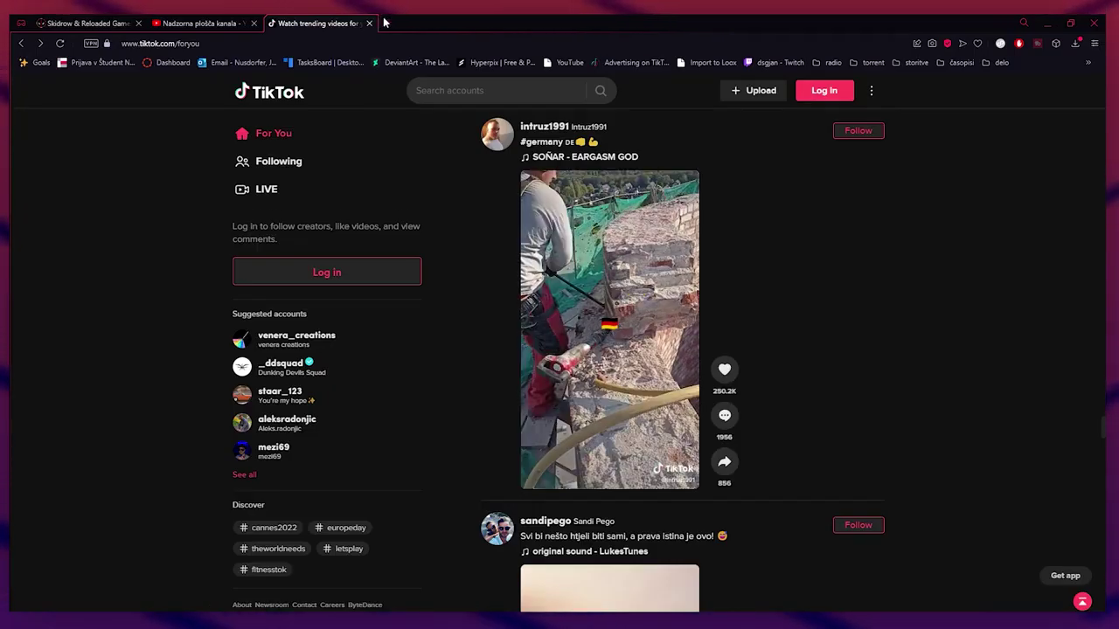
Search 'visual studio', open its Downloads page, then close that tab and minimize Opera GX
click(386, 23)
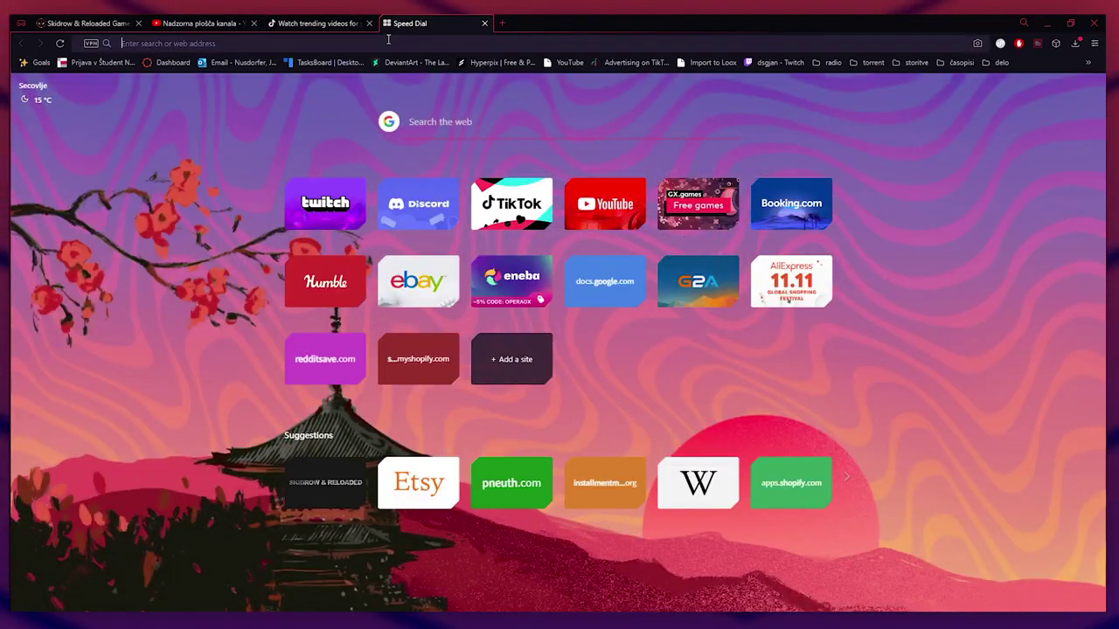
text(visual)
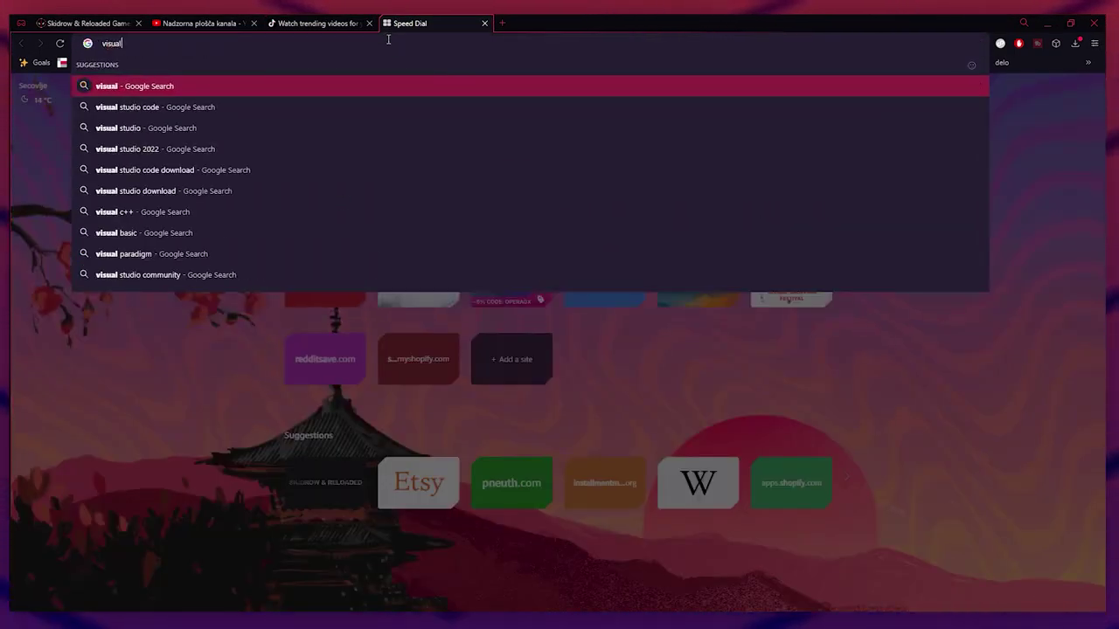
text( studio)
key(Return)
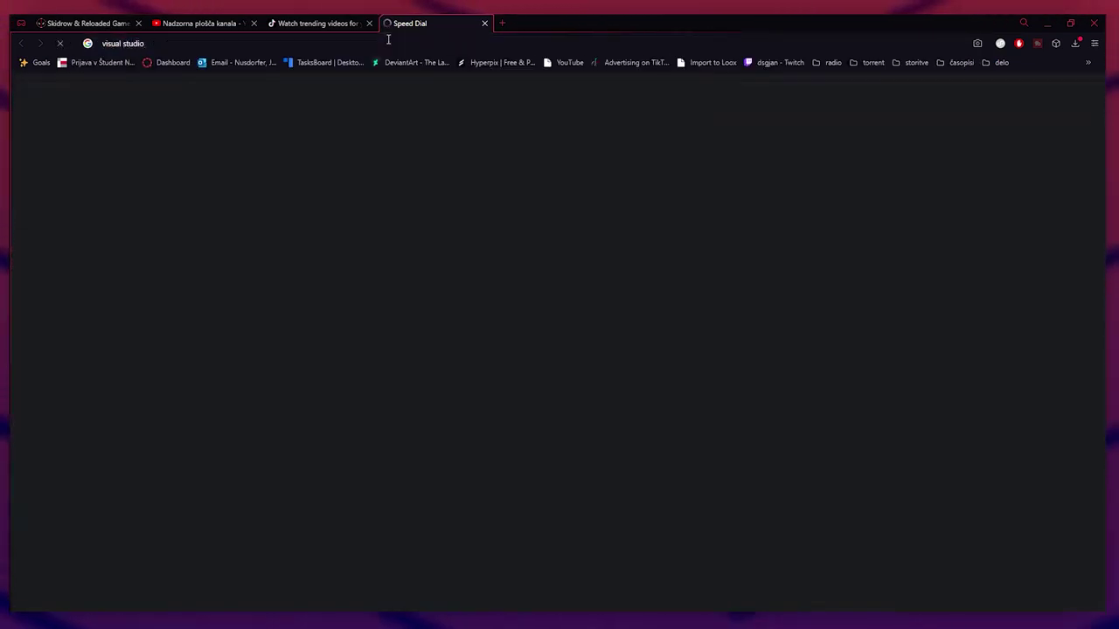
click(178, 255)
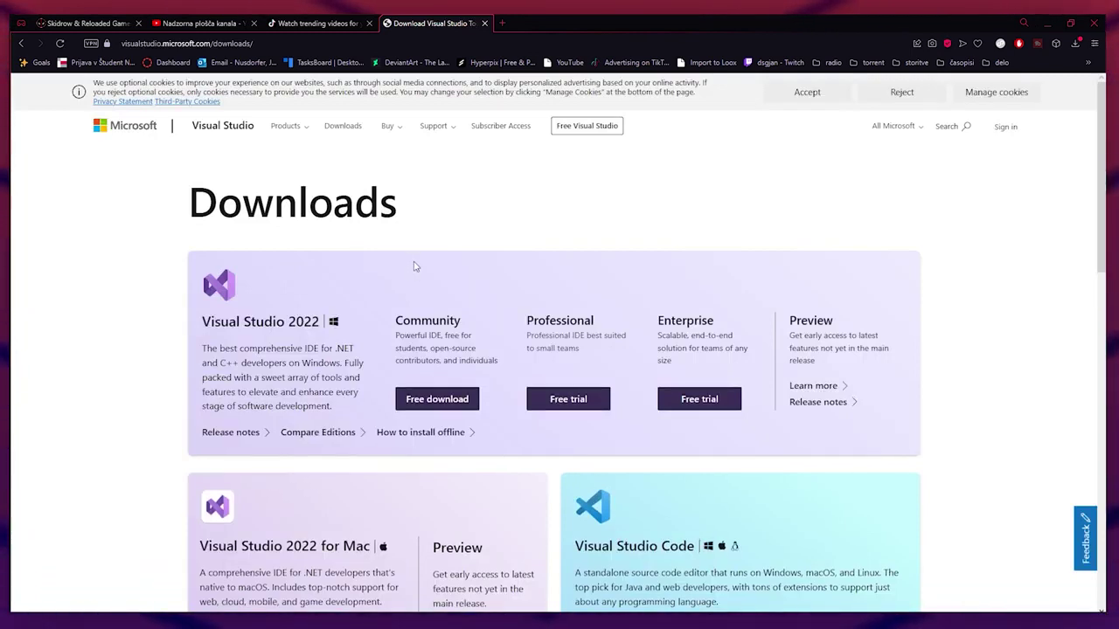
middle_click(431, 24)
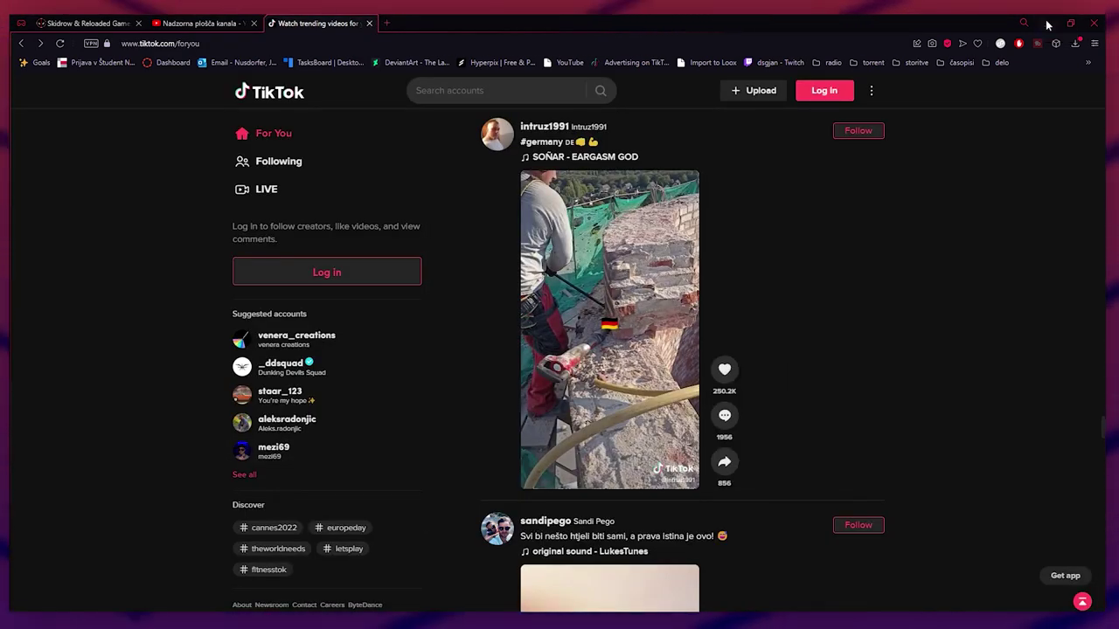
click(1048, 25)
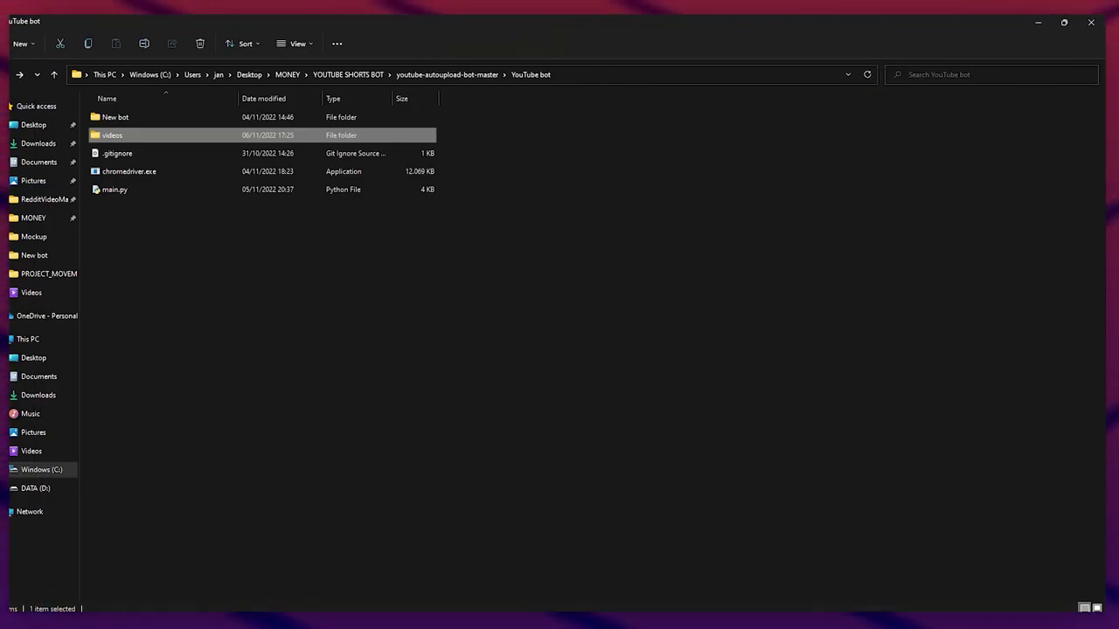
Launch Visual Studio Code from the Windows search
click(450, 608)
text(vis)
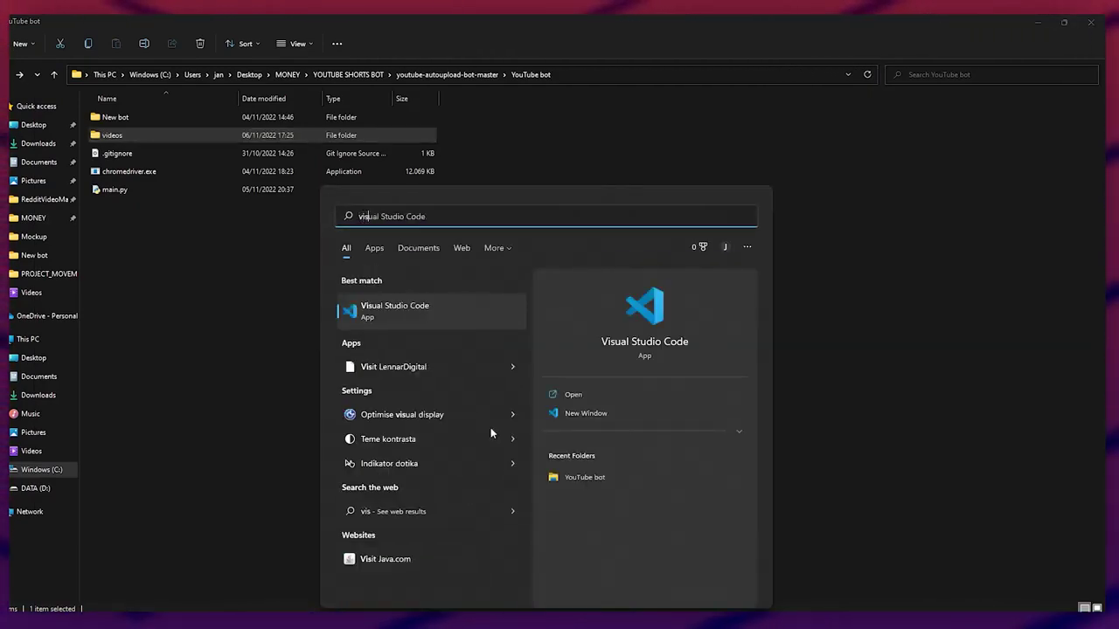
key(Return)
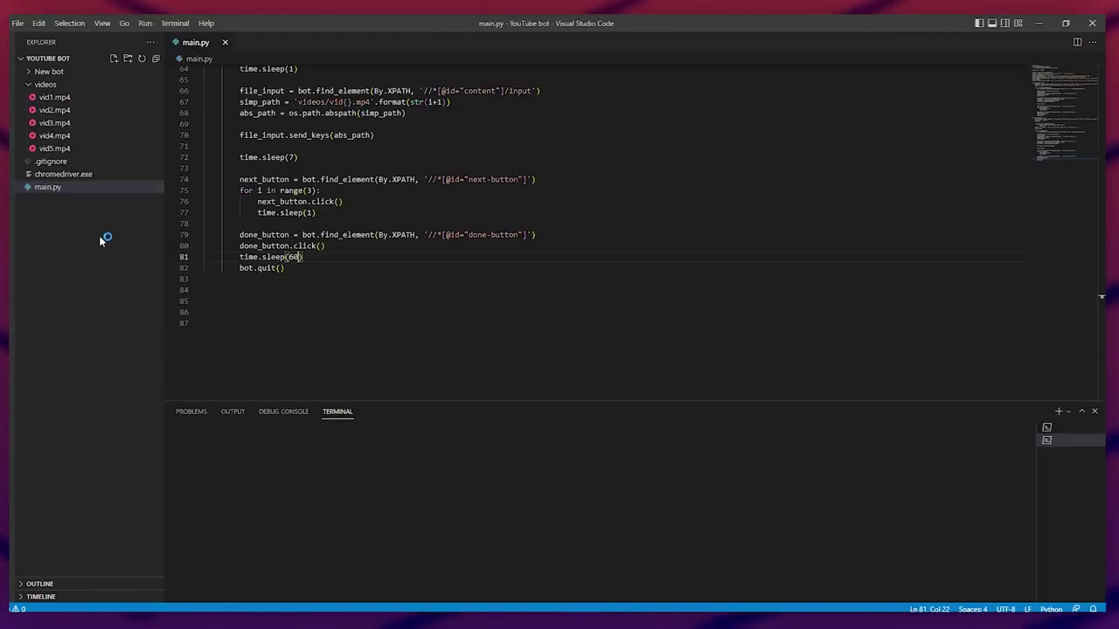
Open the YouTube bot folder as the project and scroll main.py to the top
click(18, 23)
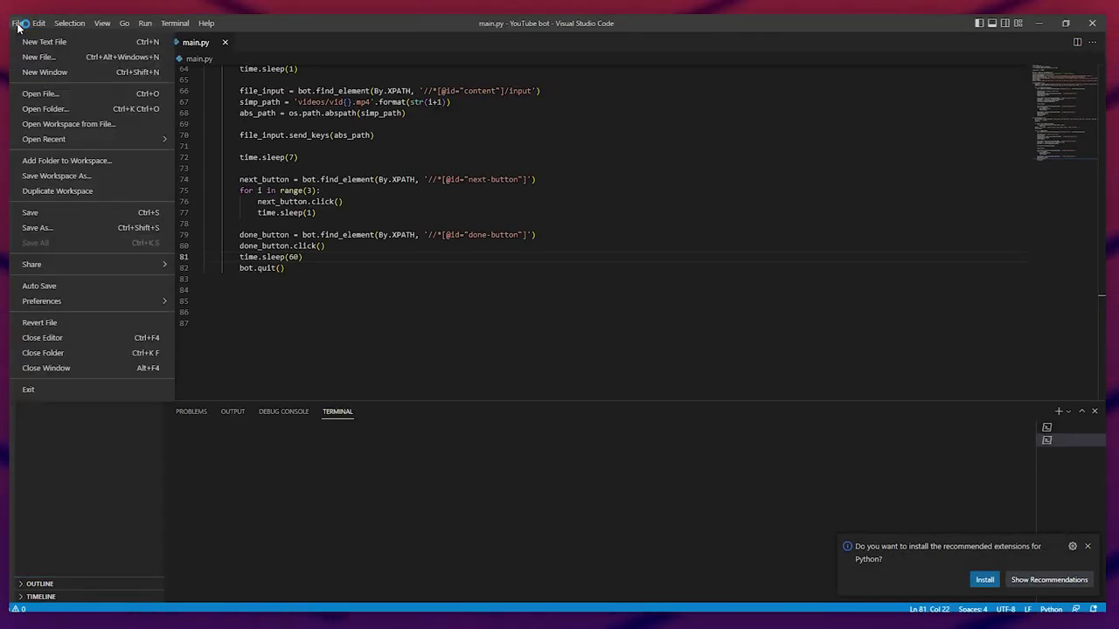
click(45, 108)
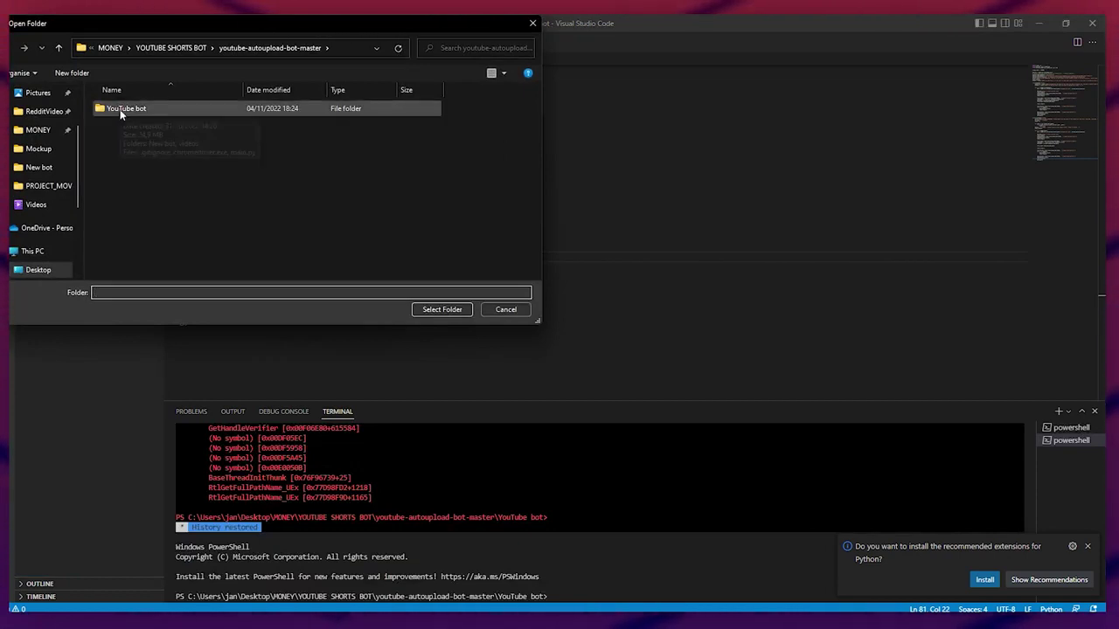
click(442, 309)
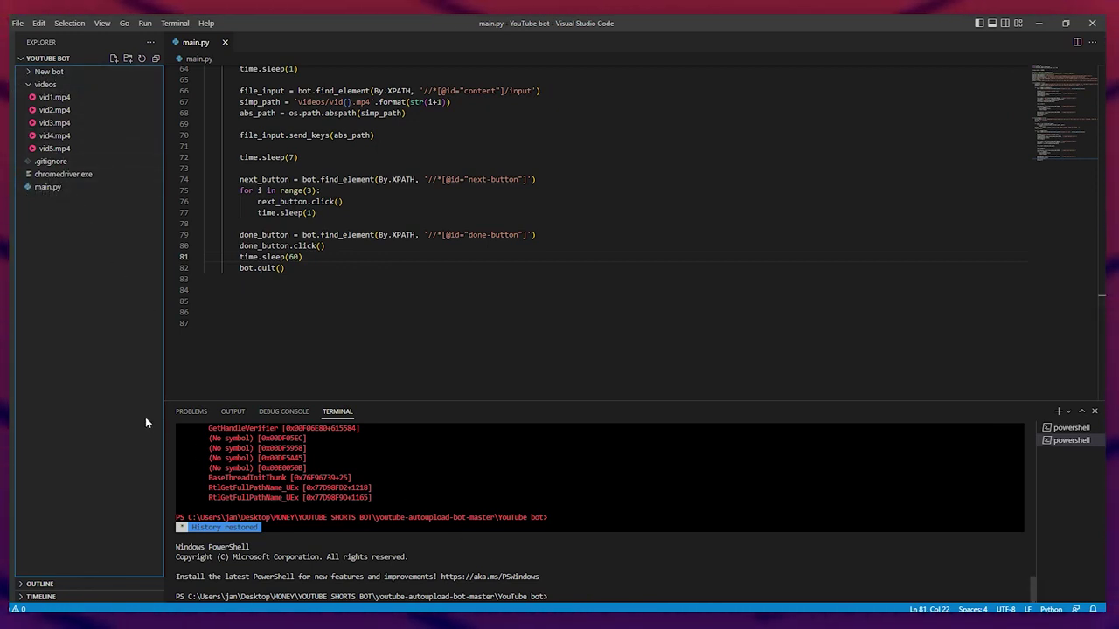
scroll(381, 363, up, 20)
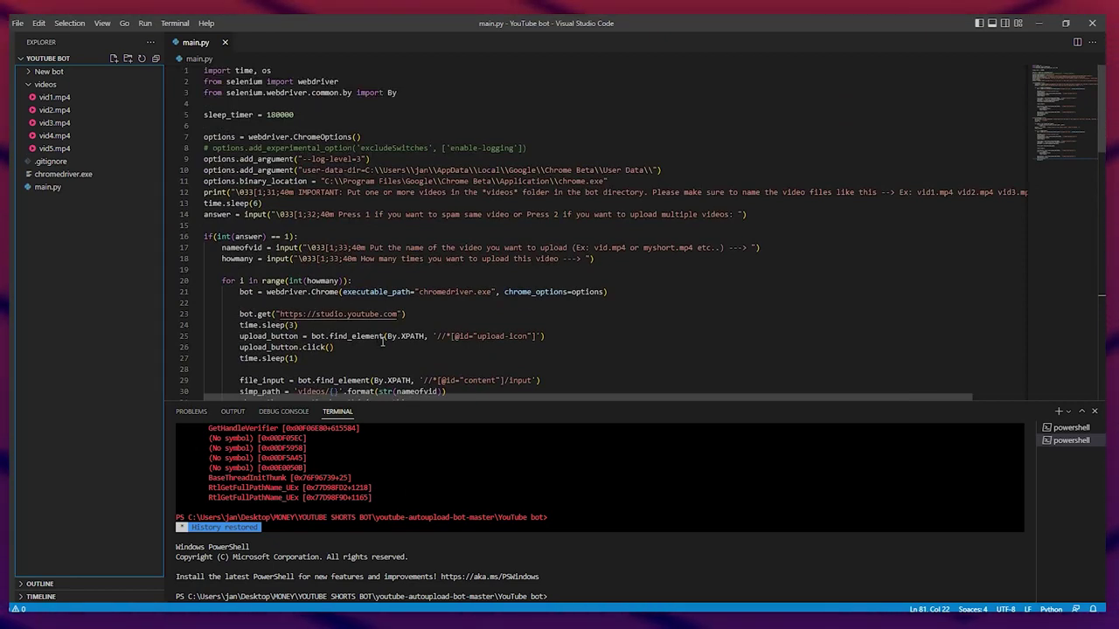
Search Google for 'google chrome beta' in a new Opera GX window, then close that tab
right_click(498, 620)
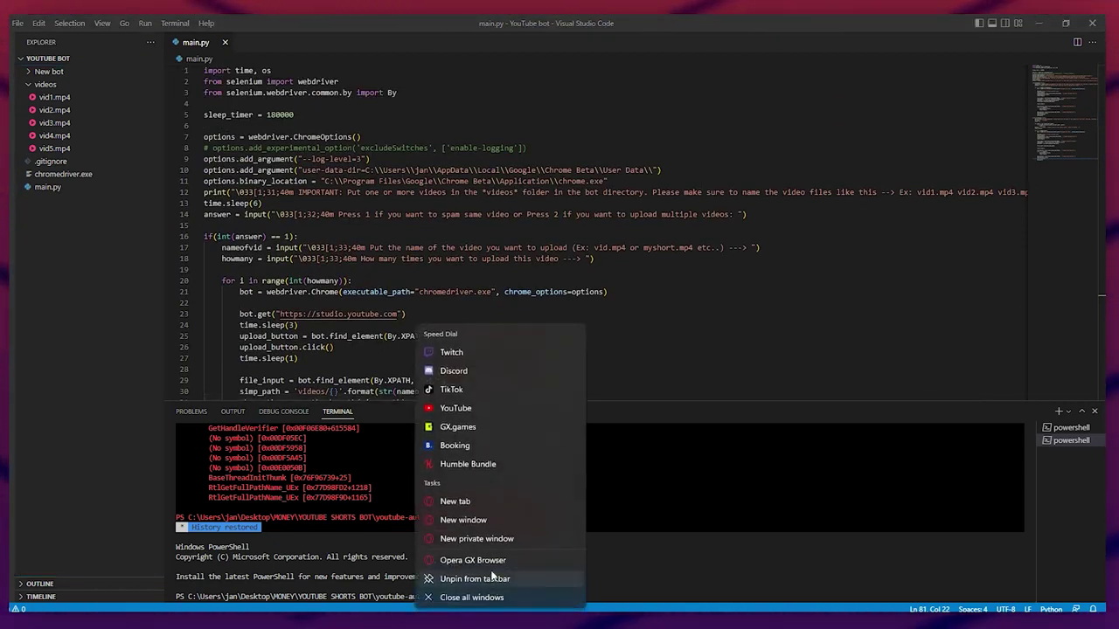
click(483, 522)
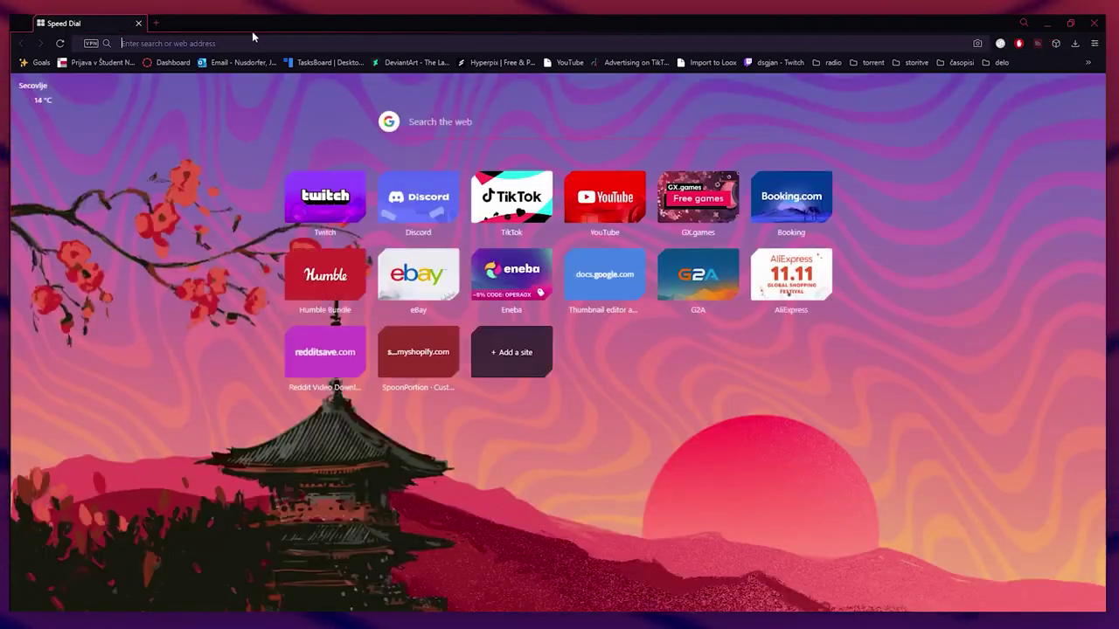
text(ge)
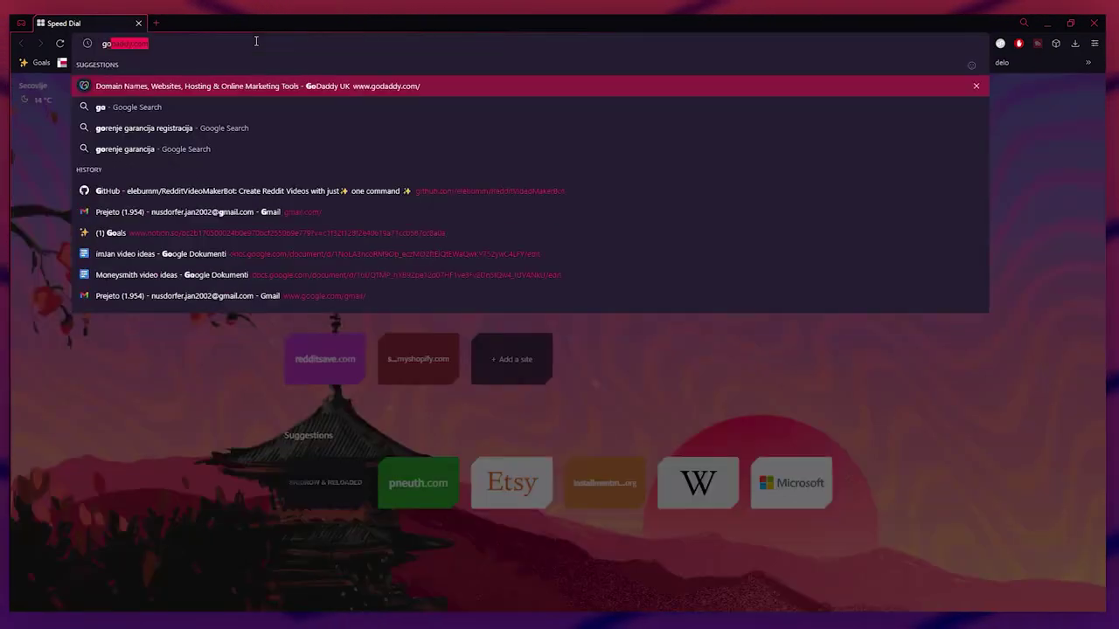
key(BackSpace)
key(BackSpace)
text(googl)
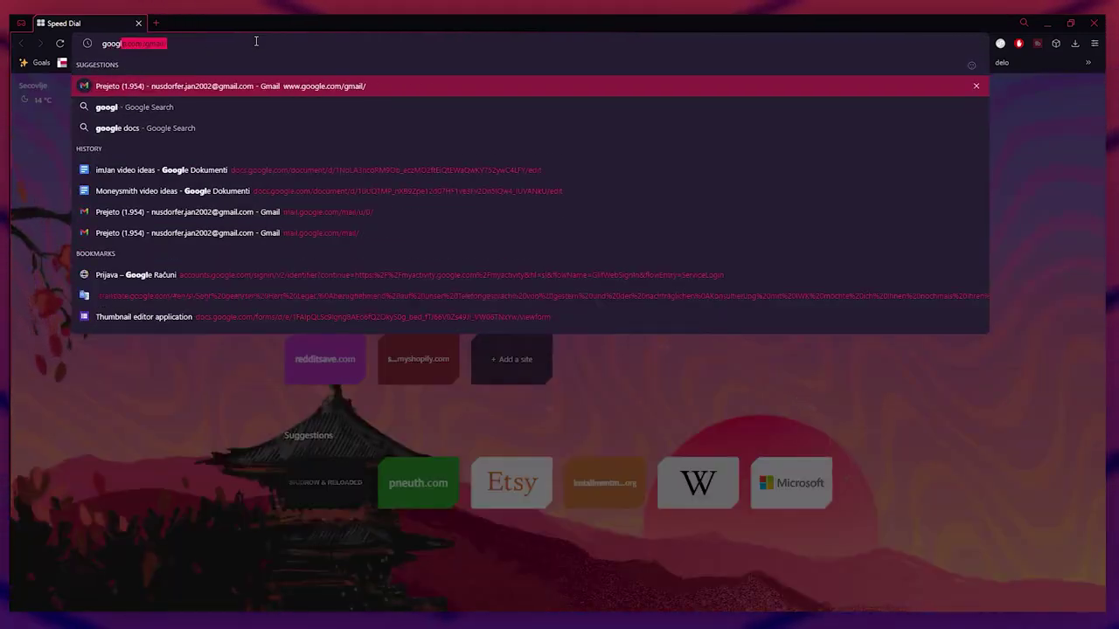
text(e chrome)
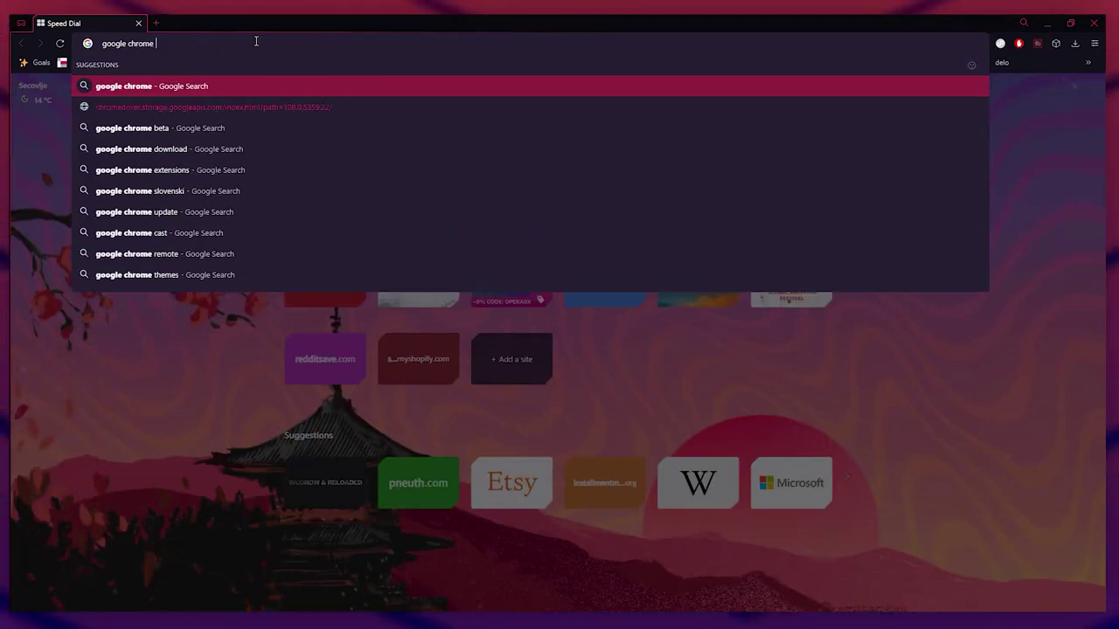
click(199, 128)
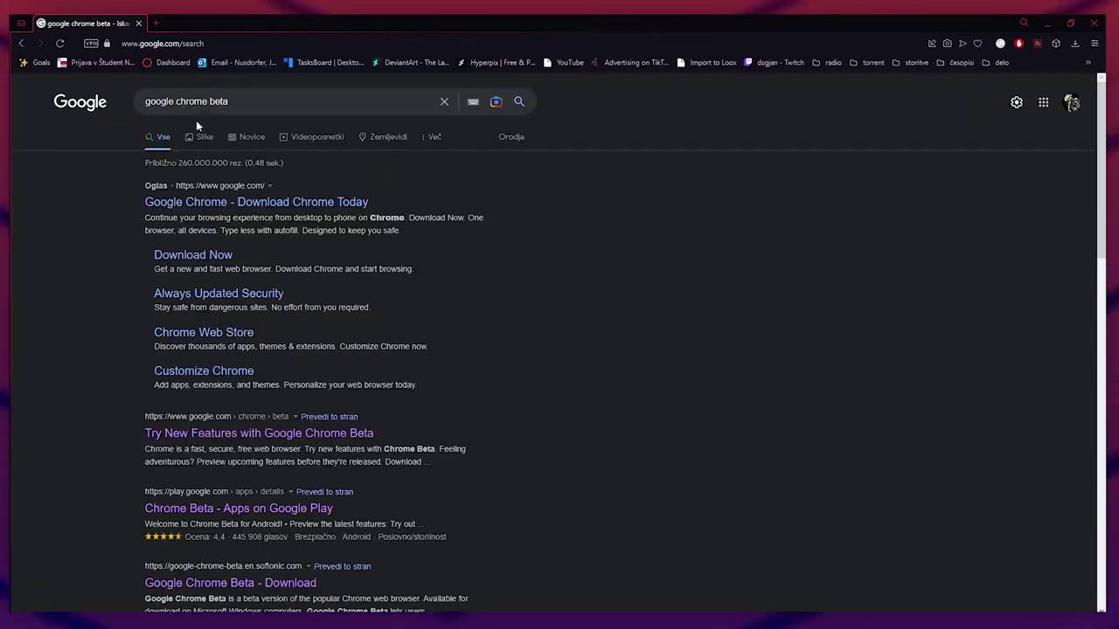
middle_click(96, 23)
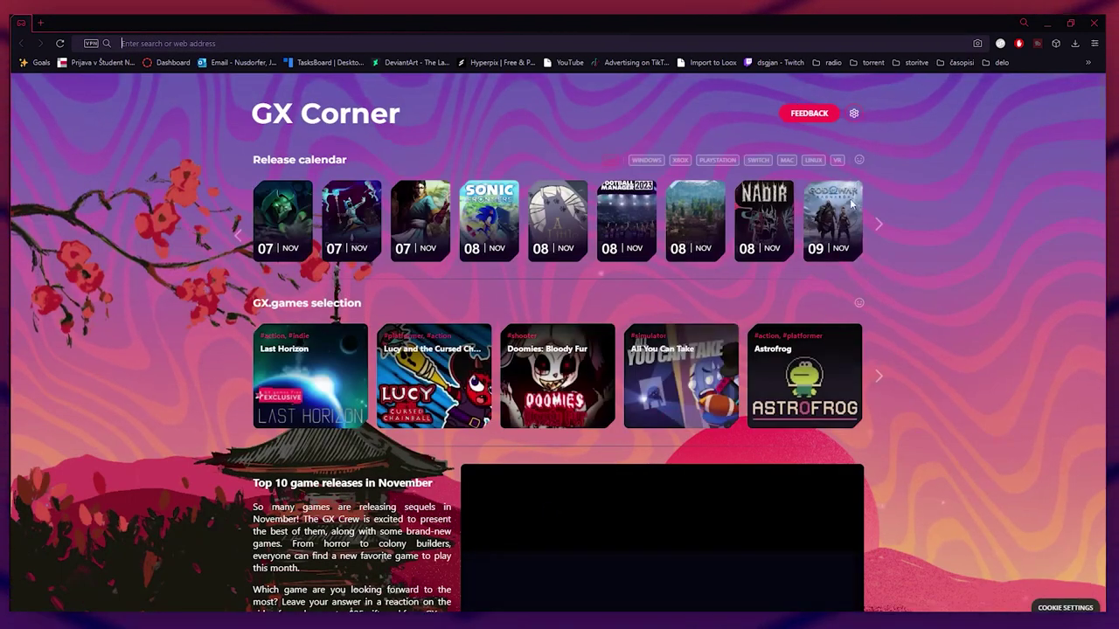
Launch Google Chrome from the Windows Start search
key(super)
key(Escape)
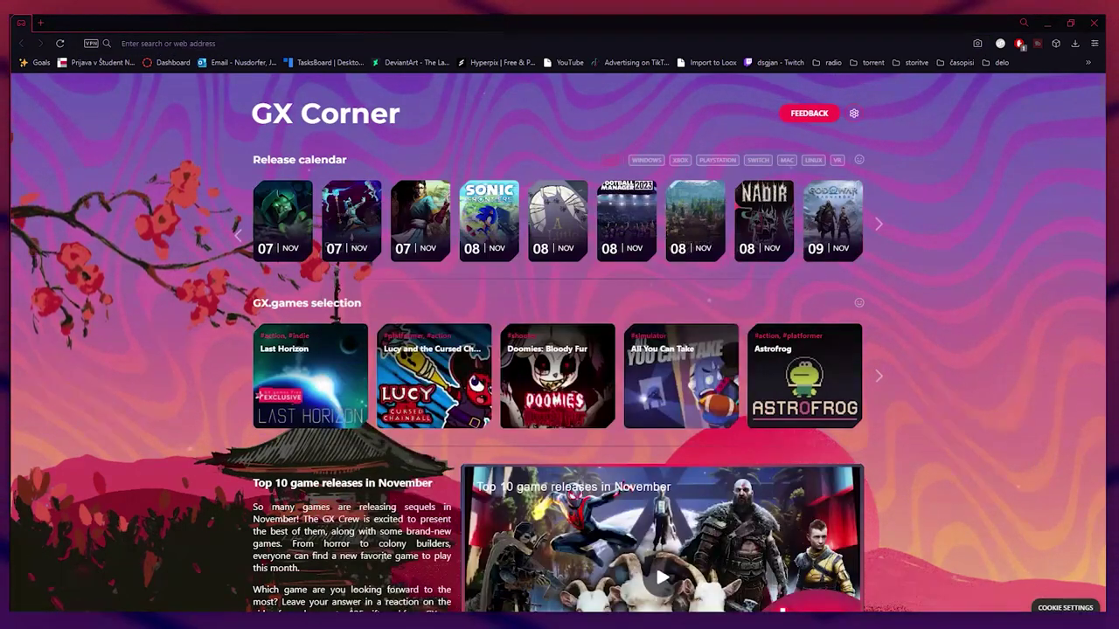
key(super)
text(googl)
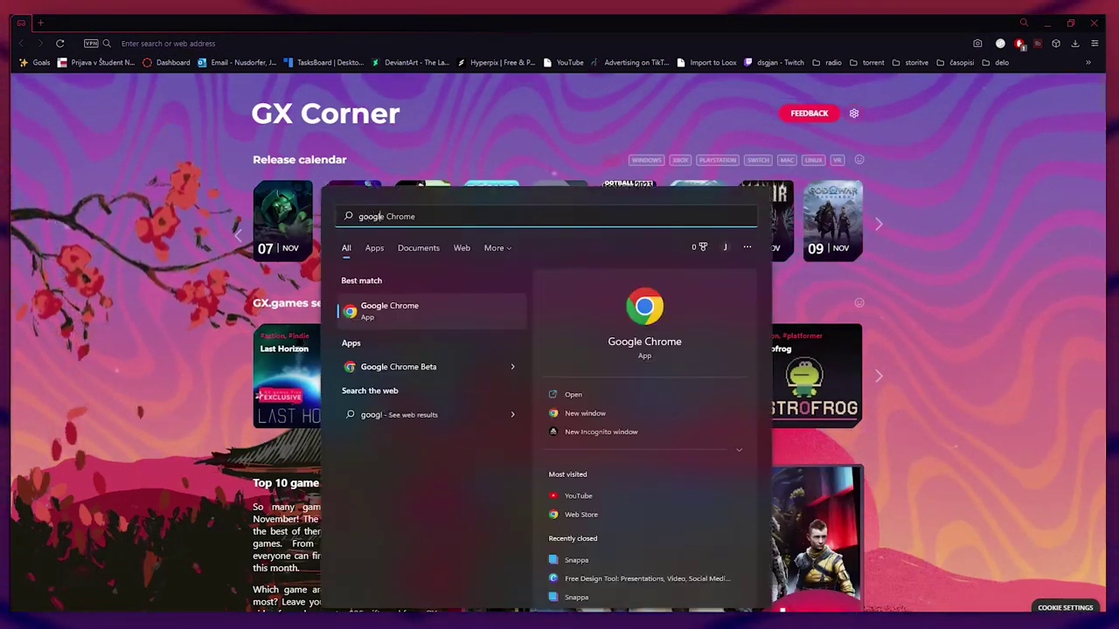
key(Return)
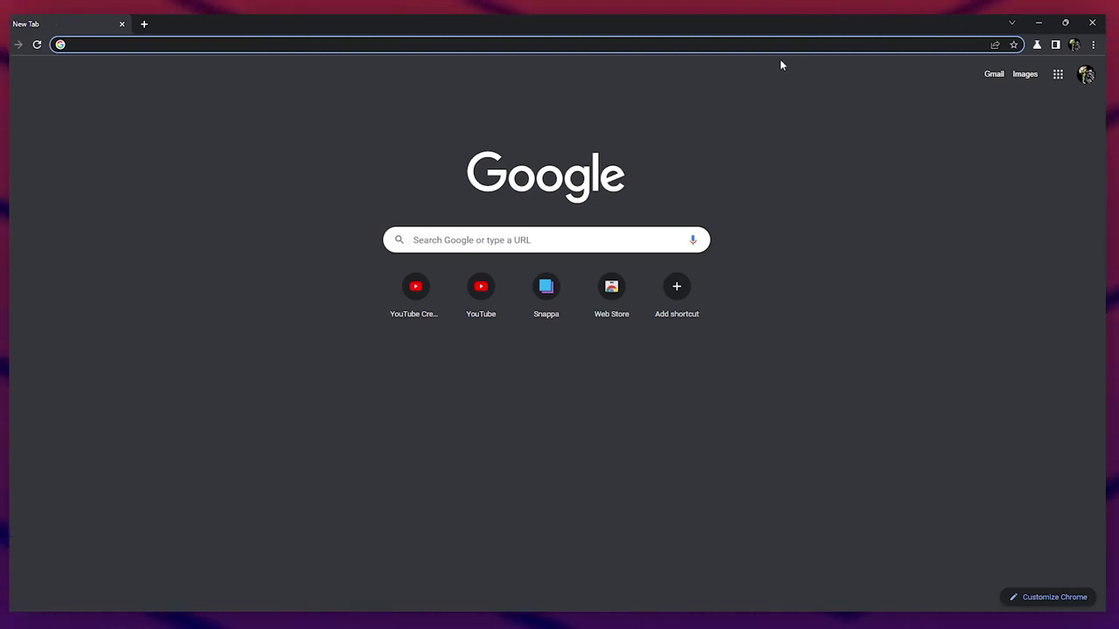
Go to youtube.com in Chrome and open YouTube Studio from the account menu
click(694, 45)
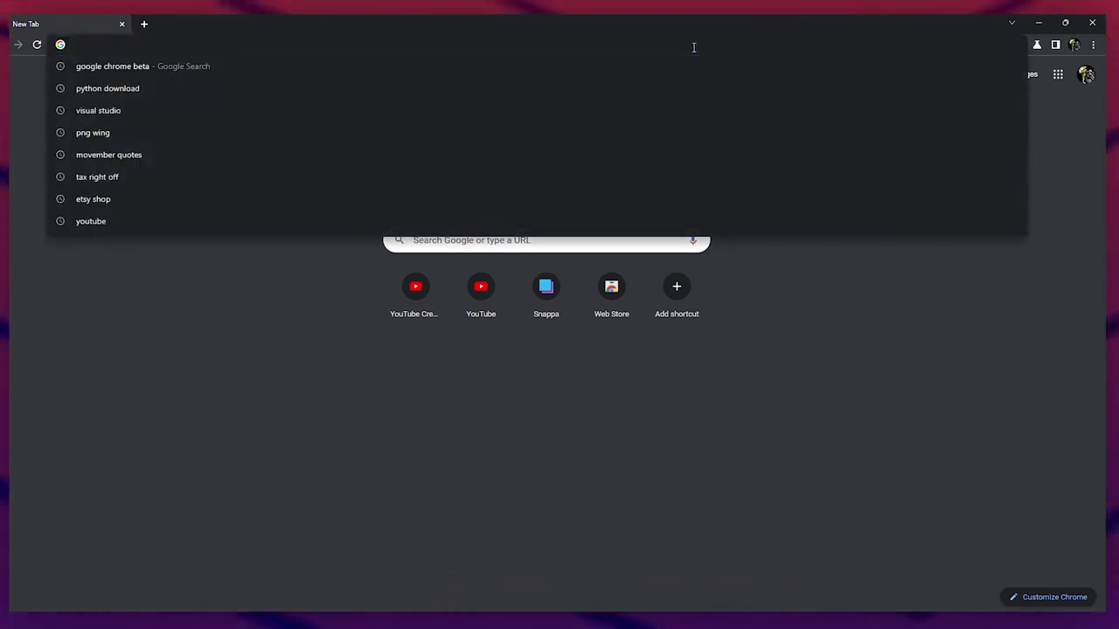
text(you)
key(Return)
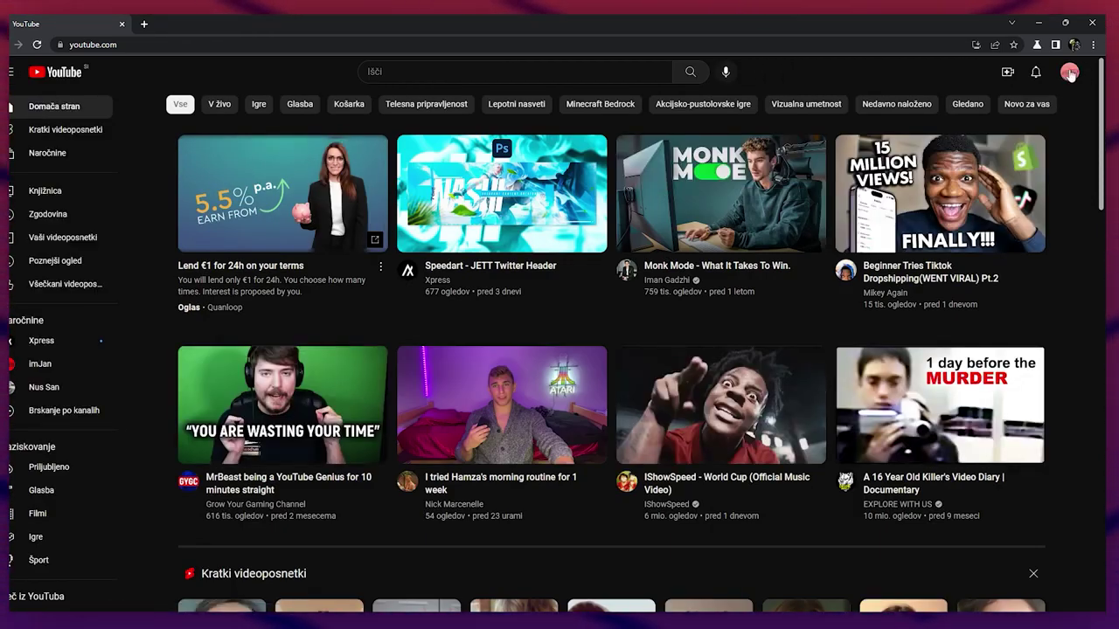
click(1070, 73)
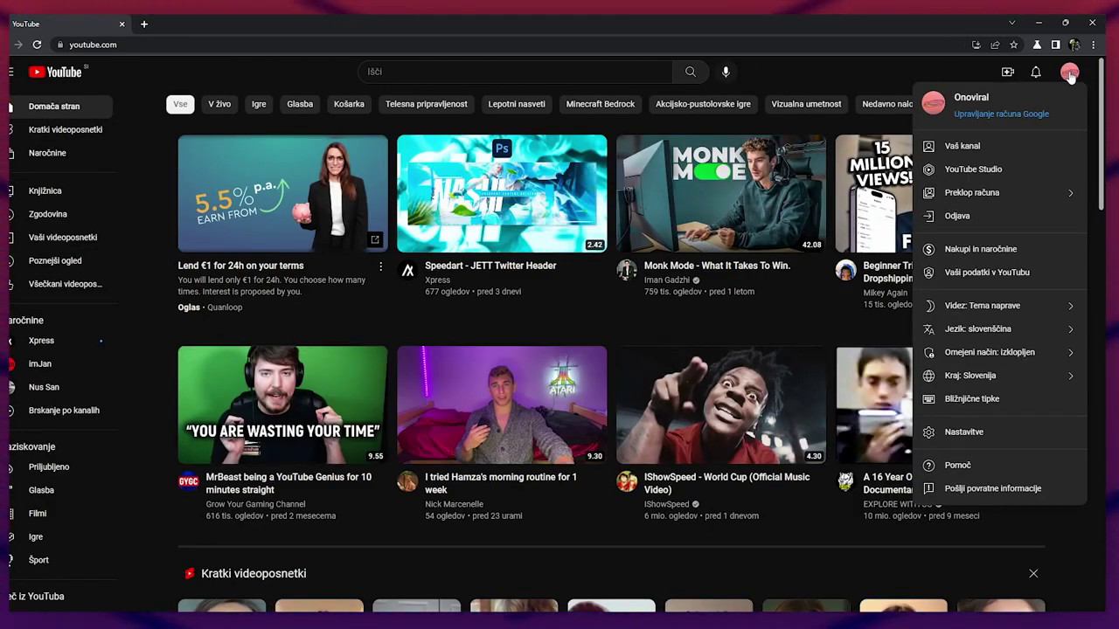
click(977, 169)
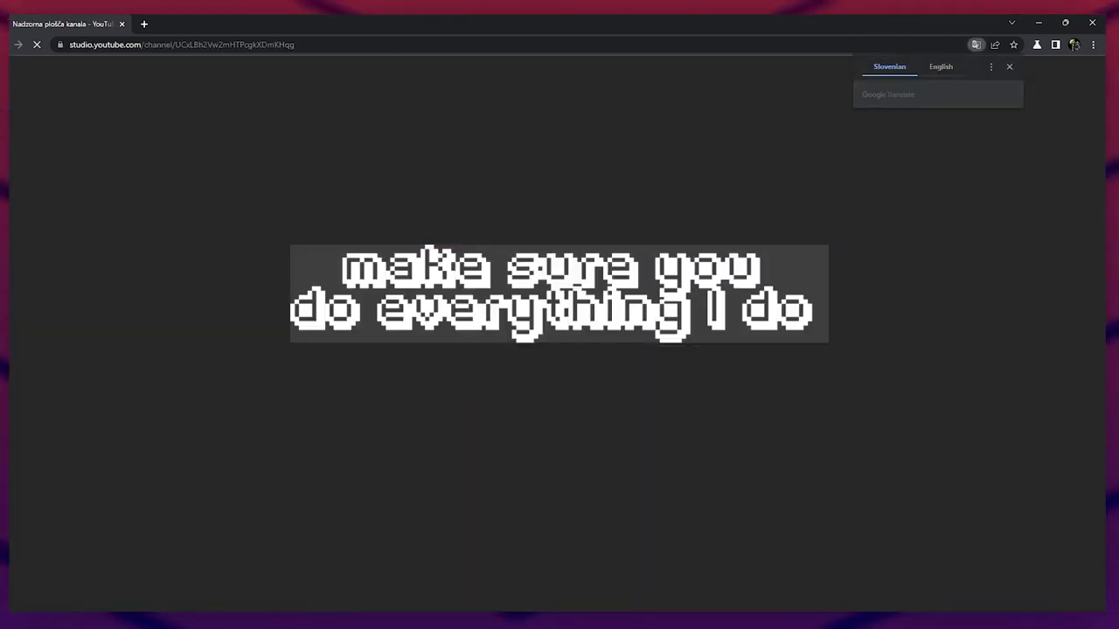
Open Studio settings and review the channel keywords and additional channel settings
click(21, 568)
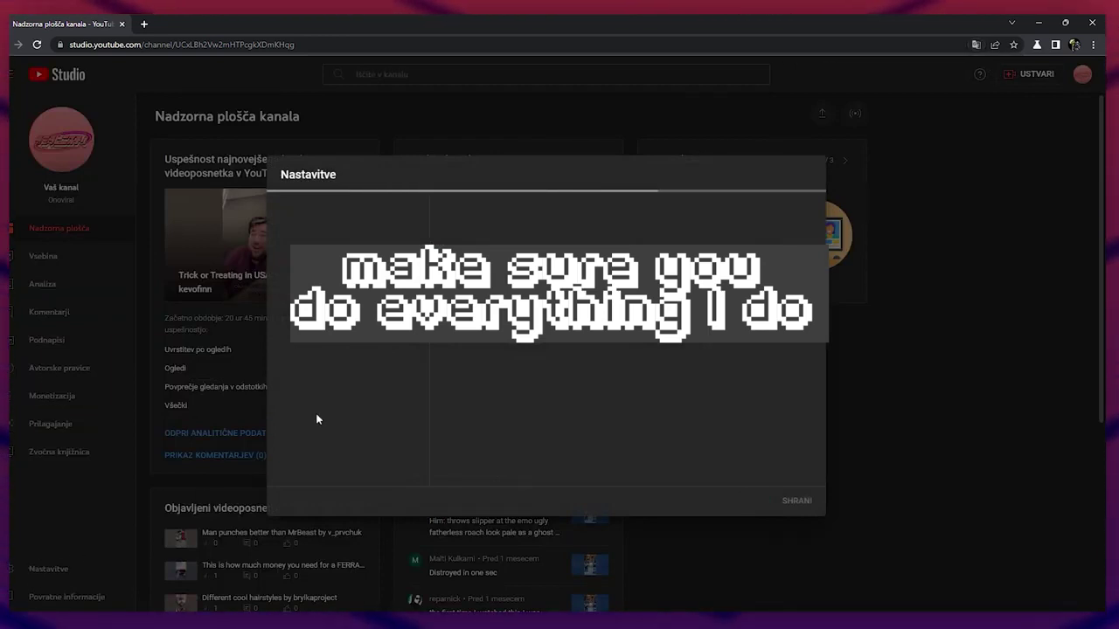
click(387, 245)
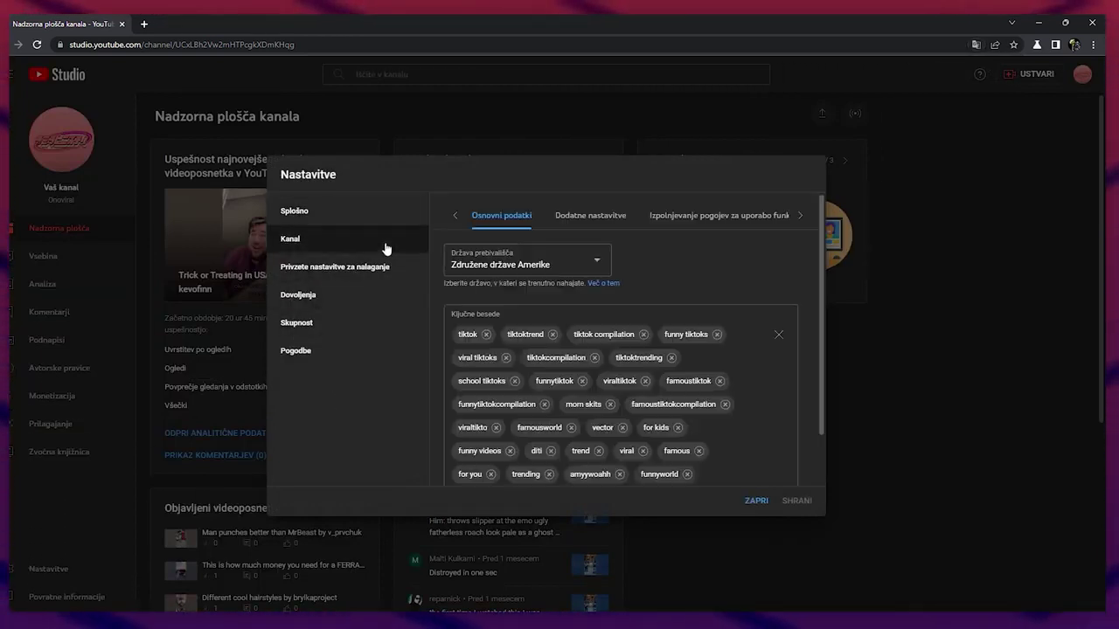
scroll(722, 297, down, 2)
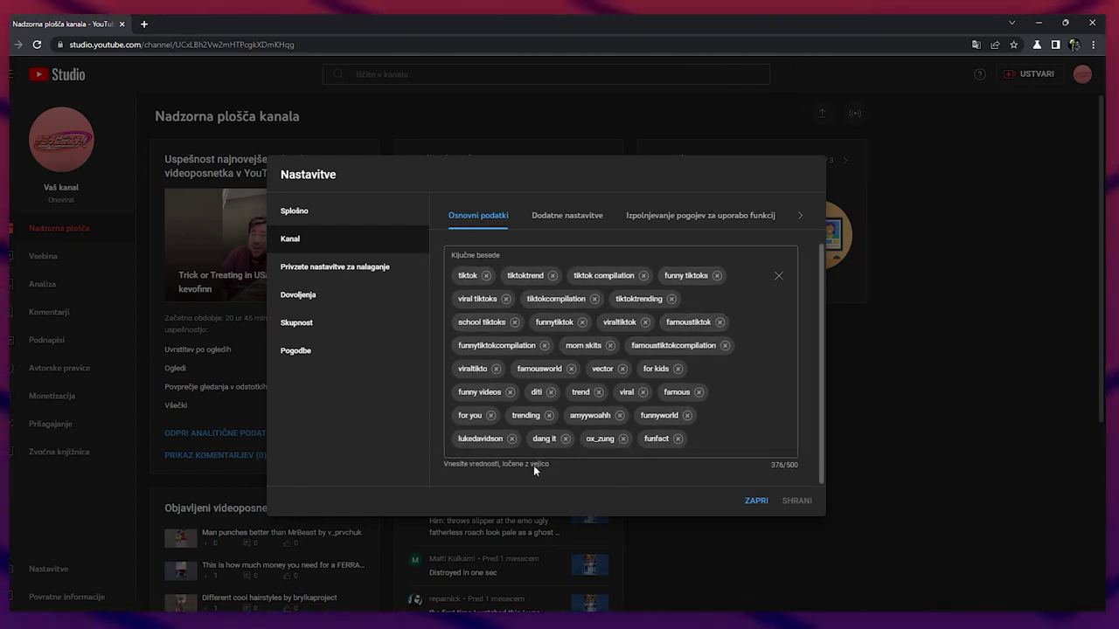
click(554, 218)
scroll(589, 253, up, 1)
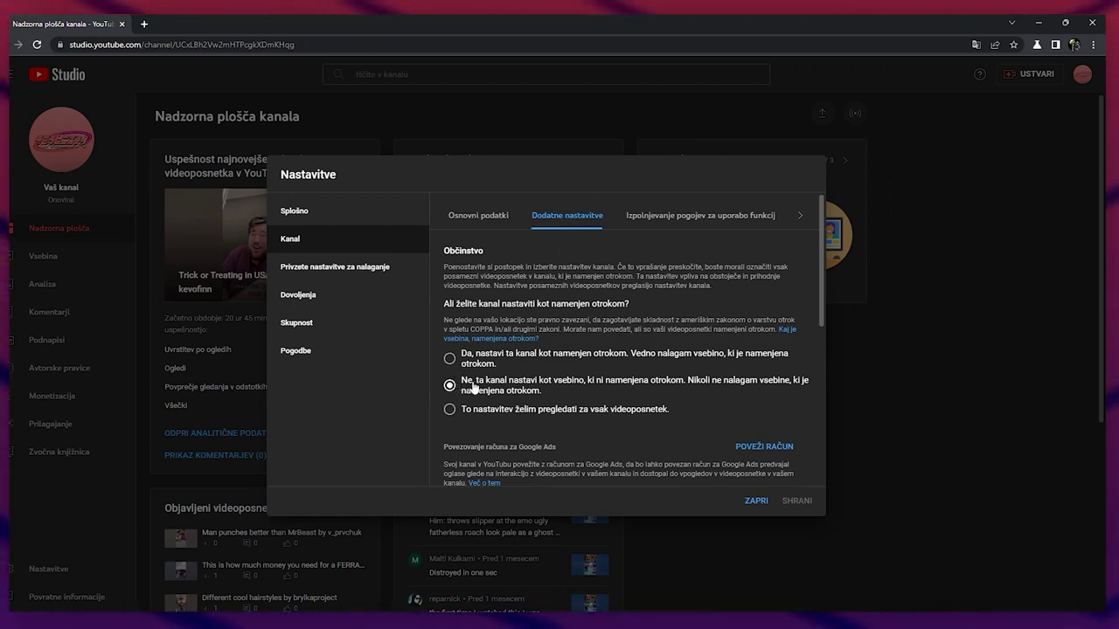
Check feature eligibility, then open the upload defaults section
click(690, 226)
click(583, 218)
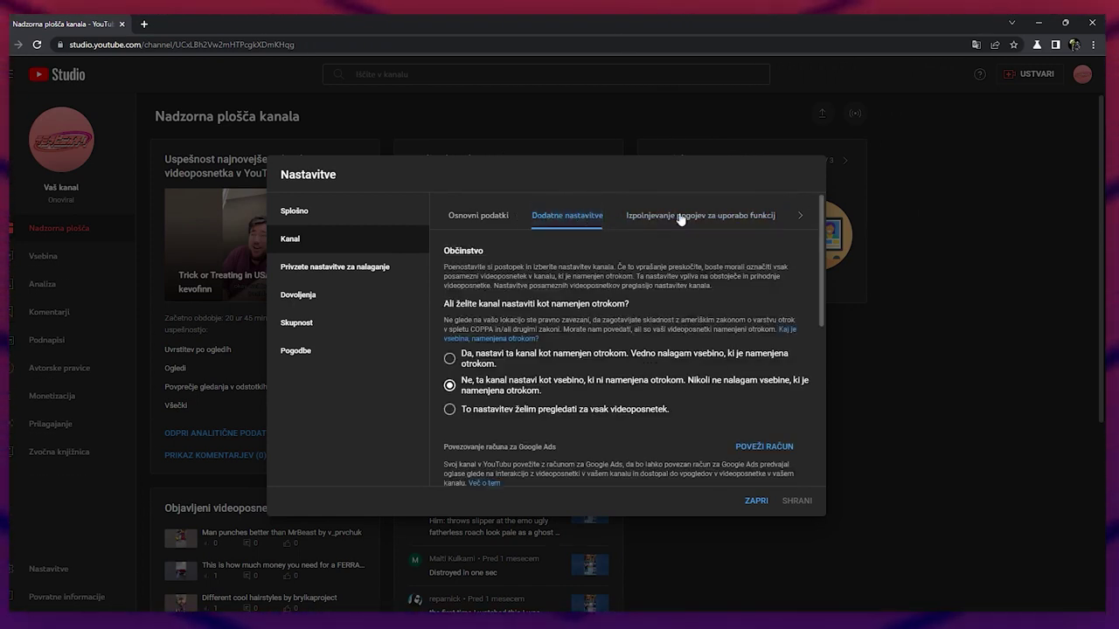
click(385, 268)
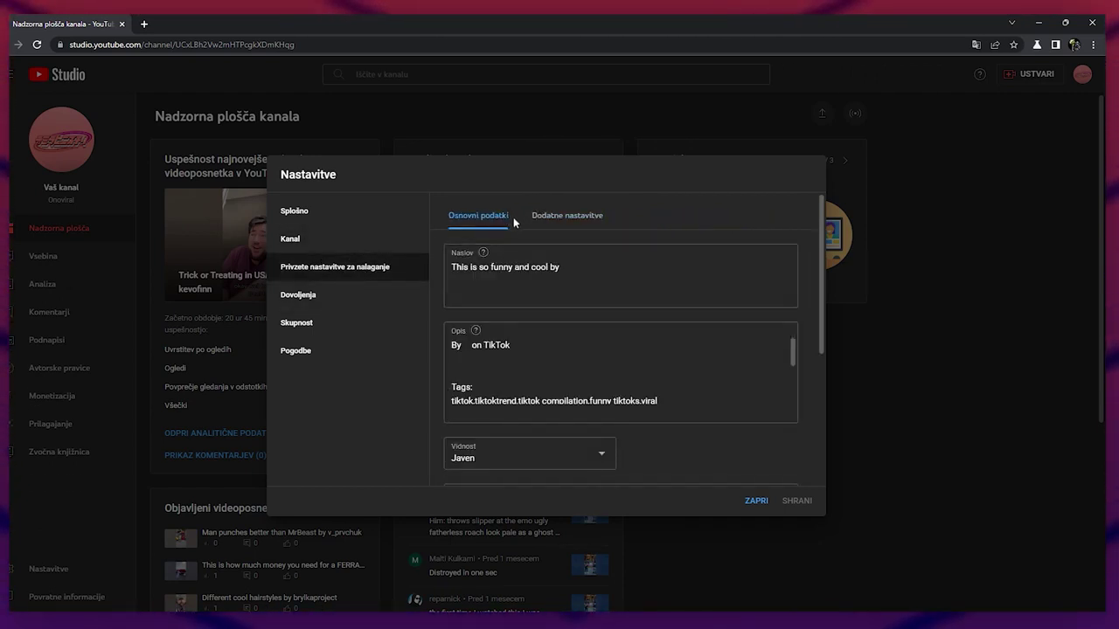
Inspect the default title 'This is so funny and cool by' without changing it
click(461, 270)
click(590, 266)
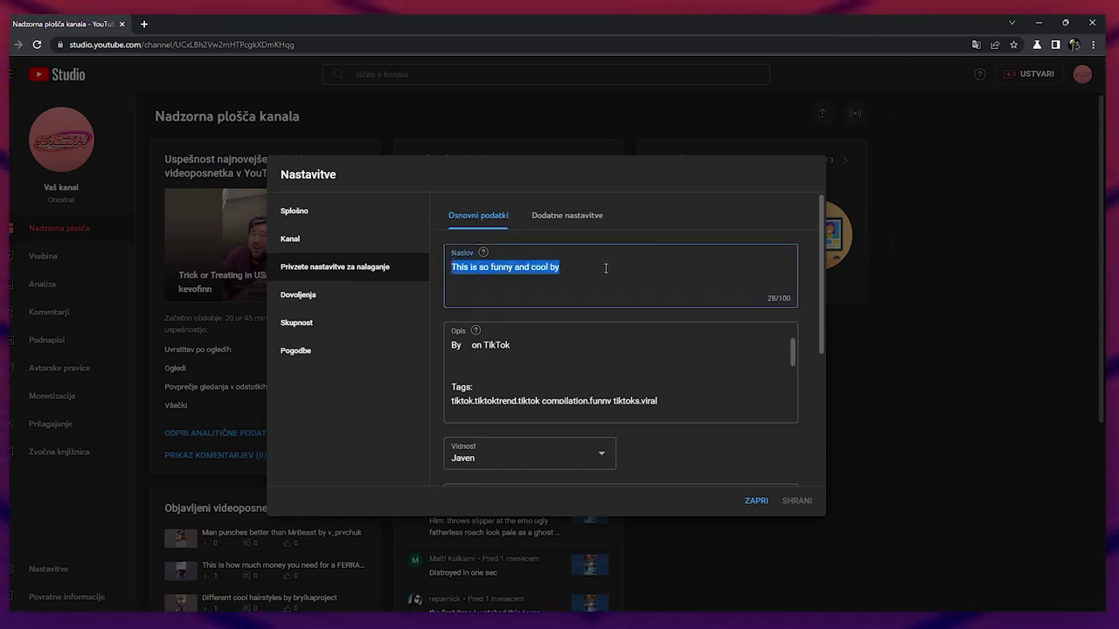
click(605, 268)
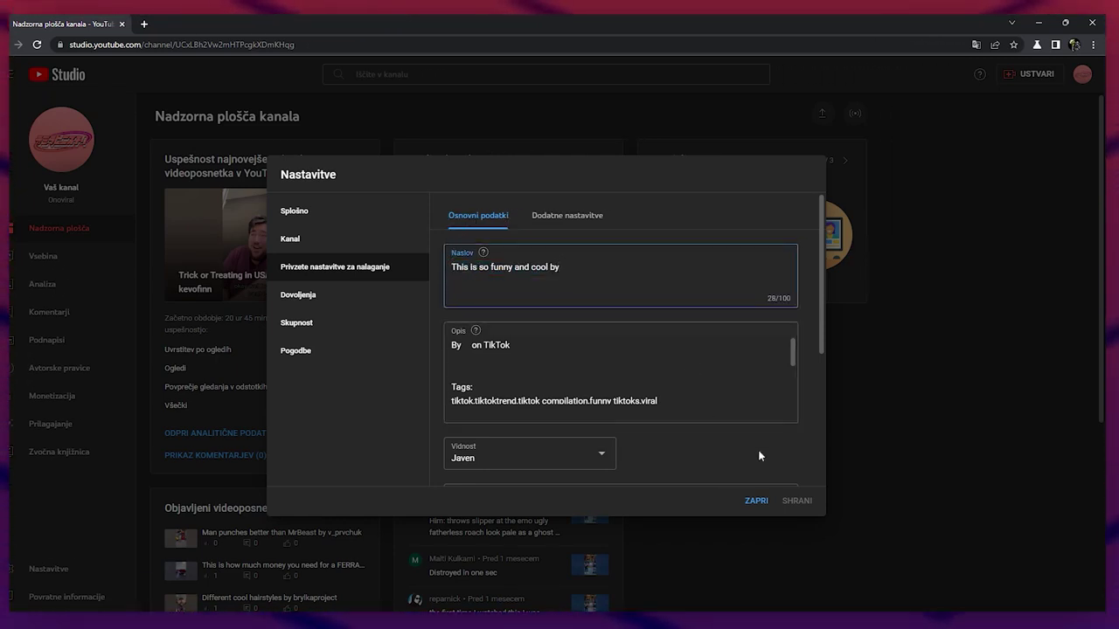
Close Studio settings unsaved, shut Chrome, and bring up Windows search
click(757, 500)
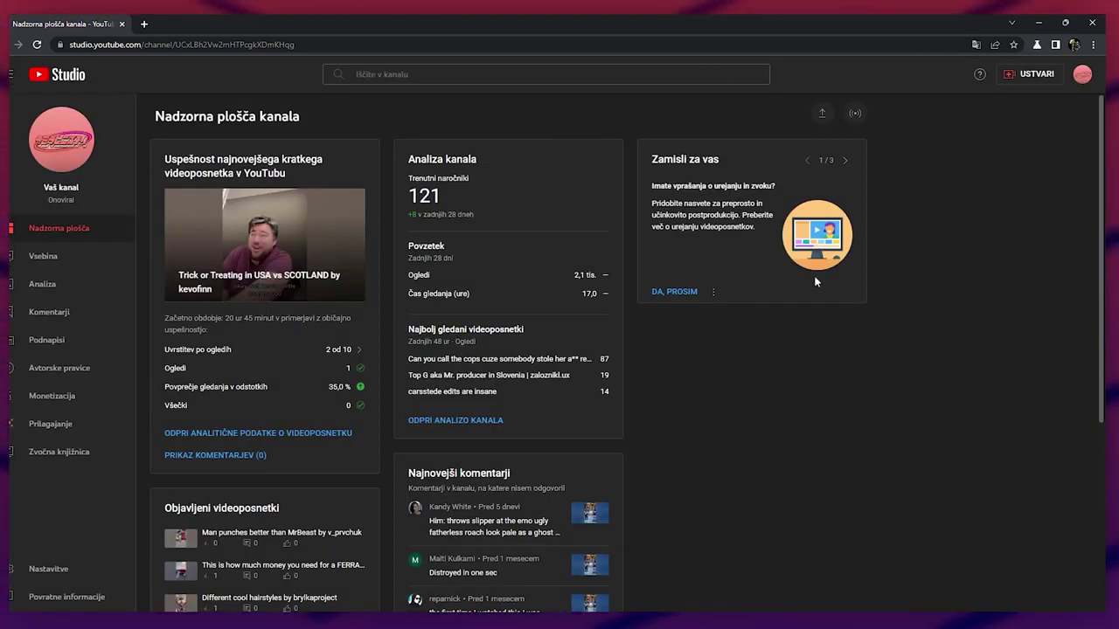
click(1092, 24)
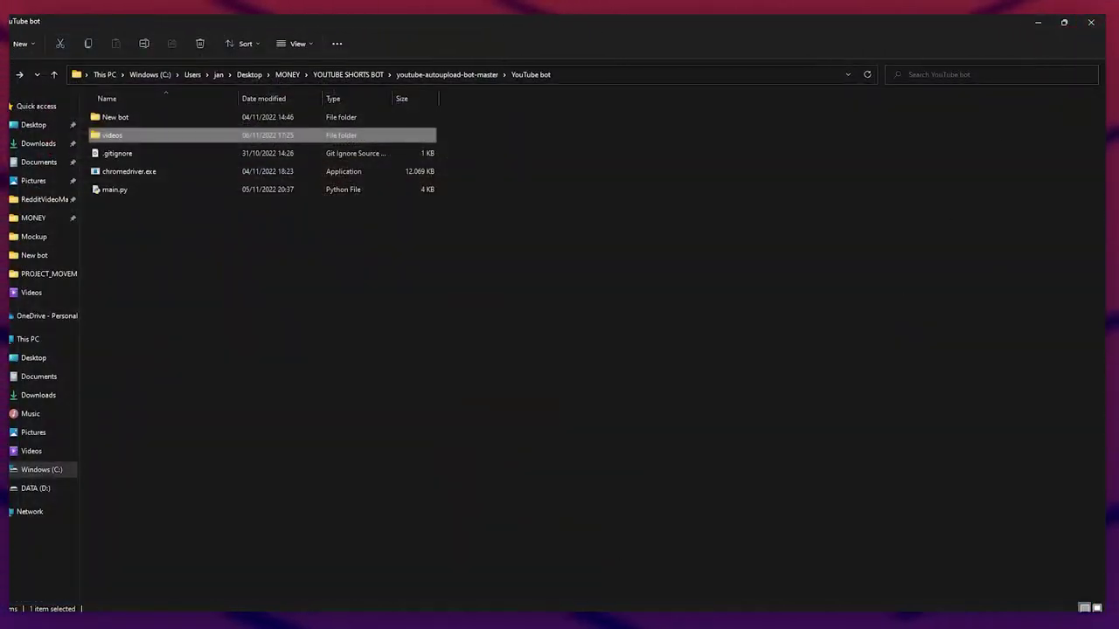
key(super)
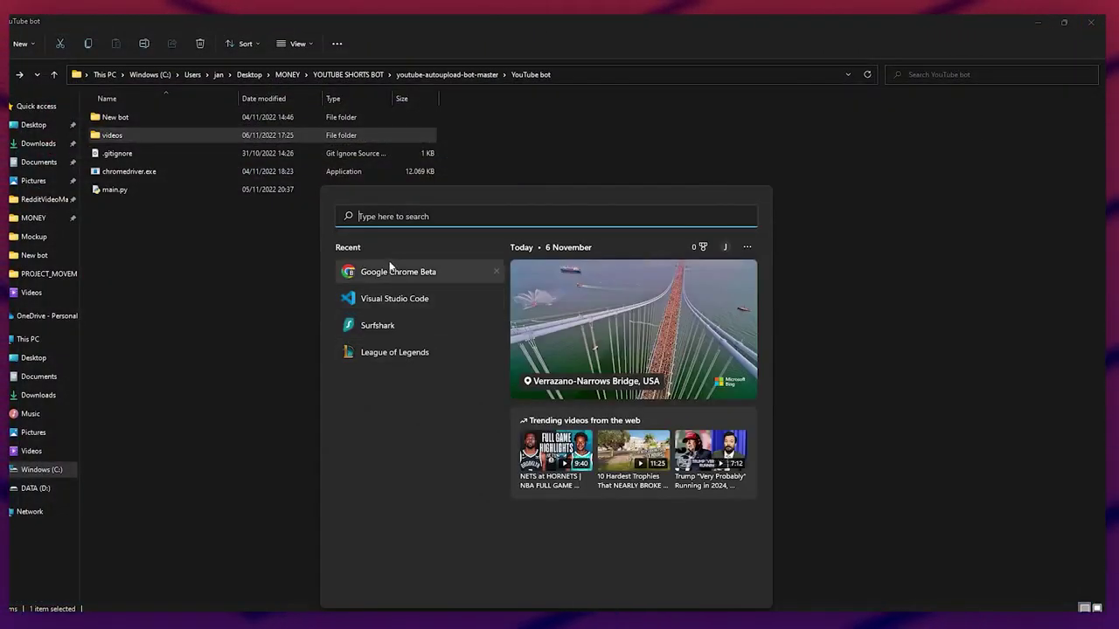